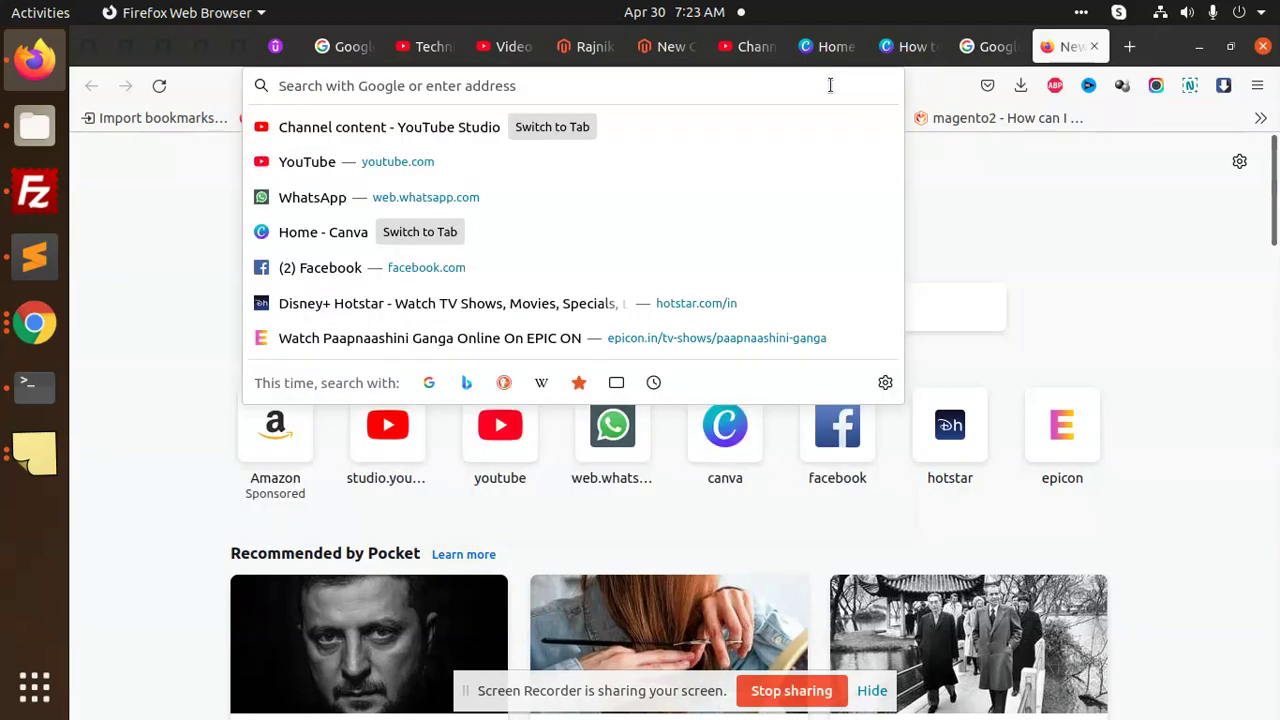
# - Complete the address localhost/wordpressnew/ in Firefox's address bar
pyautogui.press('Right')
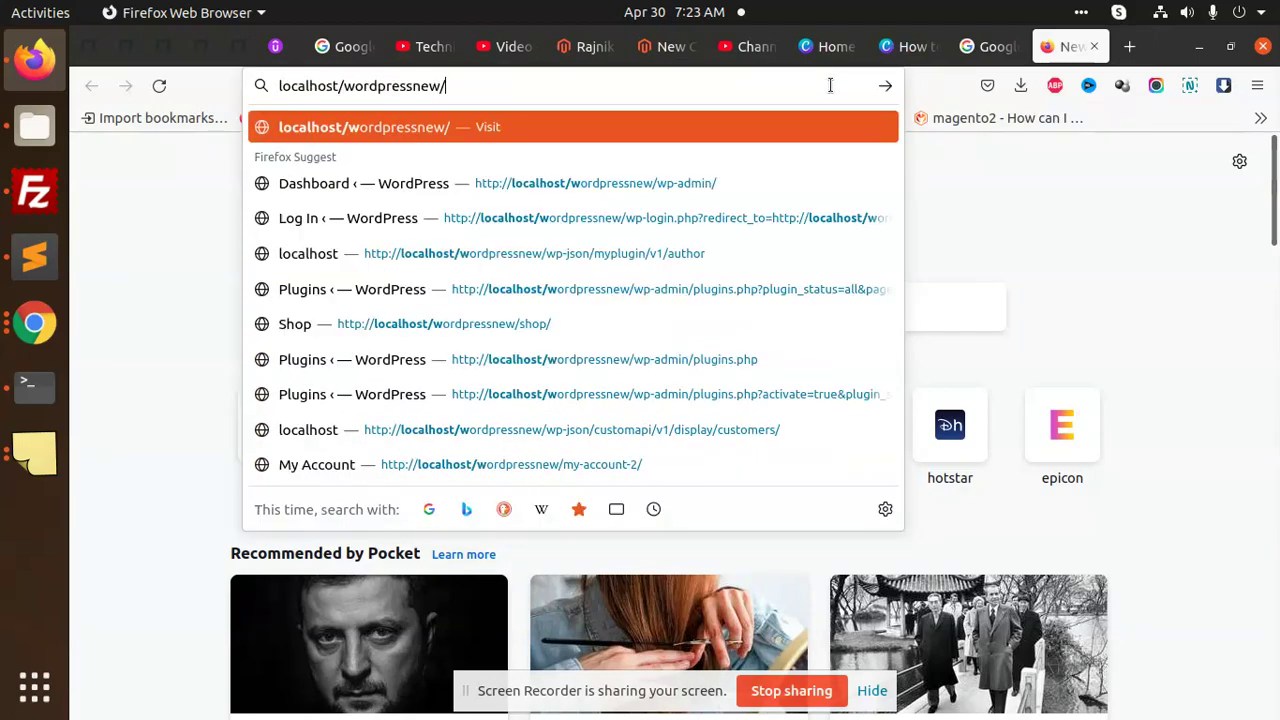
# - Load the local WordPress site and open its dashboard in a new tab
pyautogui.press('Return')
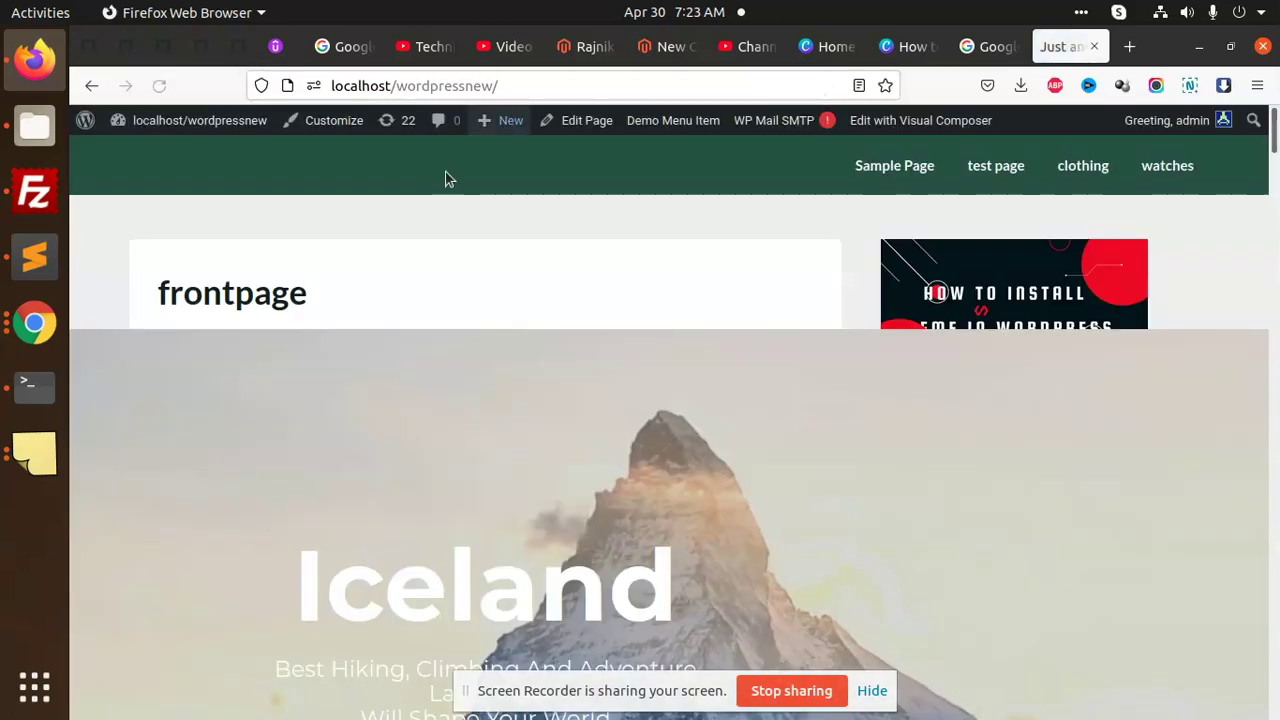
pyautogui.moveTo(211, 126)
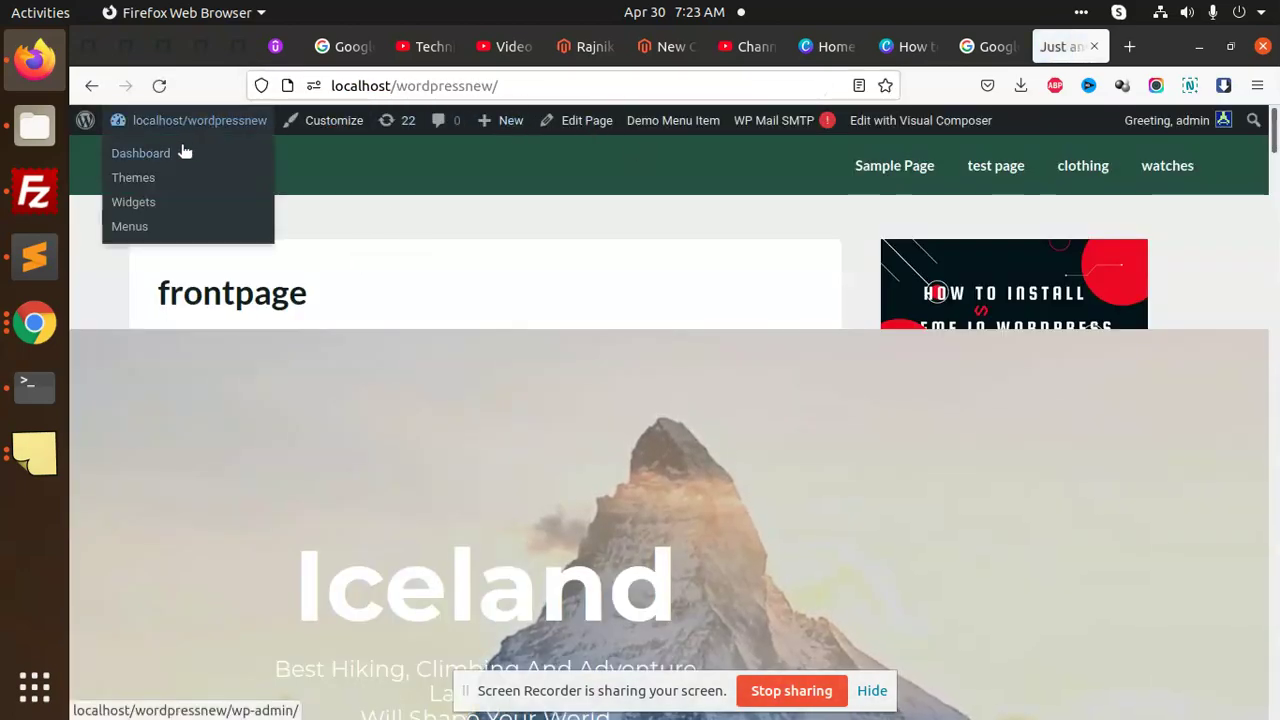
pyautogui.middleClick(183, 149)
pyautogui.click(1065, 47)
# - Go to Products > All Products, which lists the single Variation product
pyautogui.scroll(-5, 349, 494)
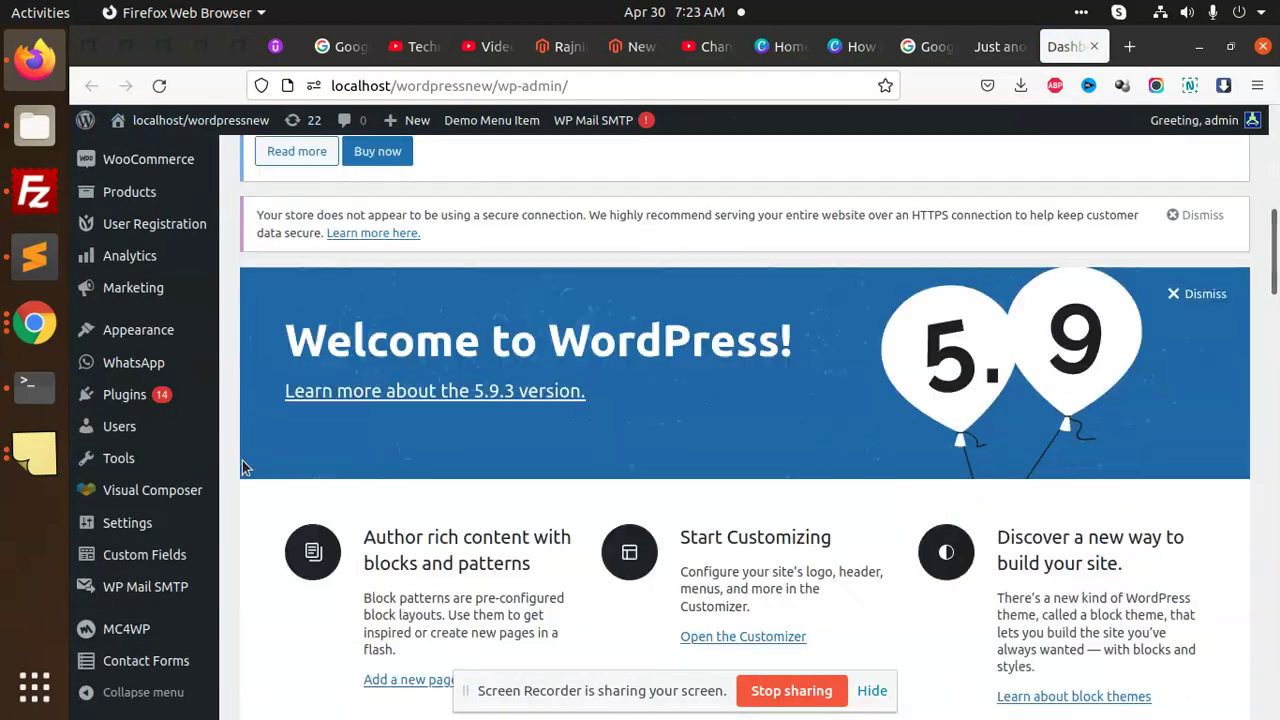
pyautogui.moveTo(148, 384)
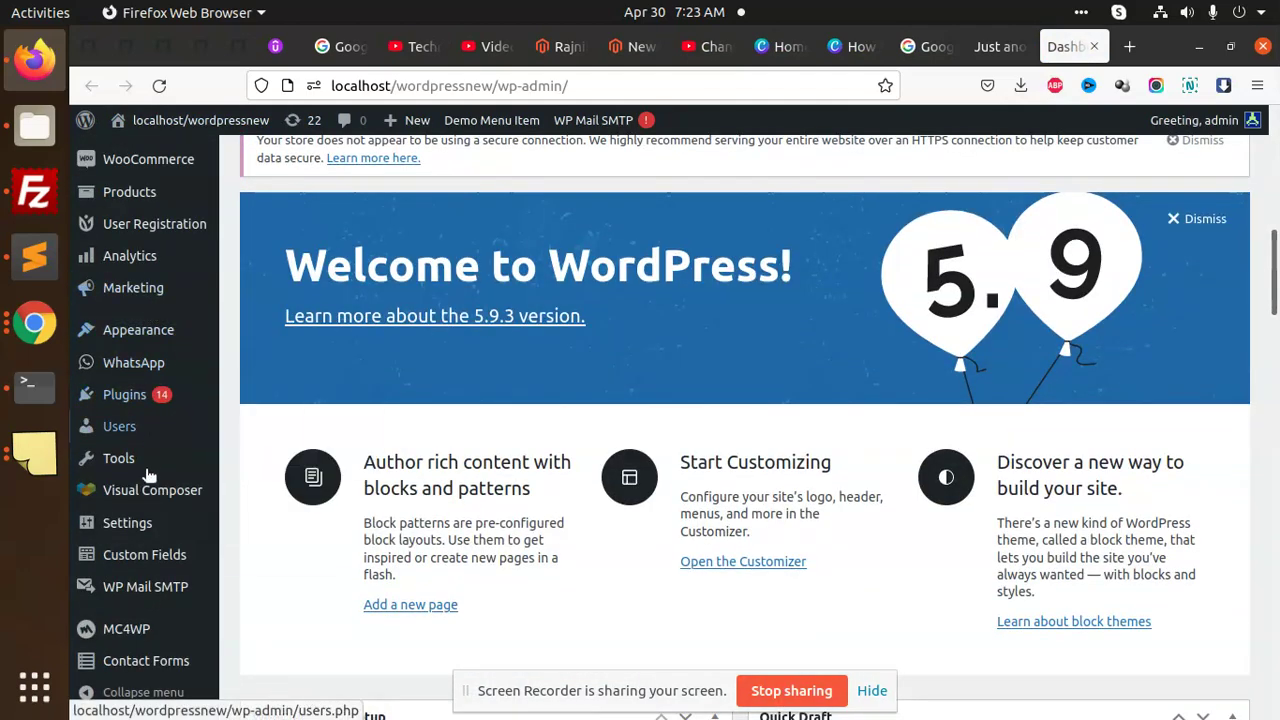
pyautogui.scroll(-4, 97, 551)
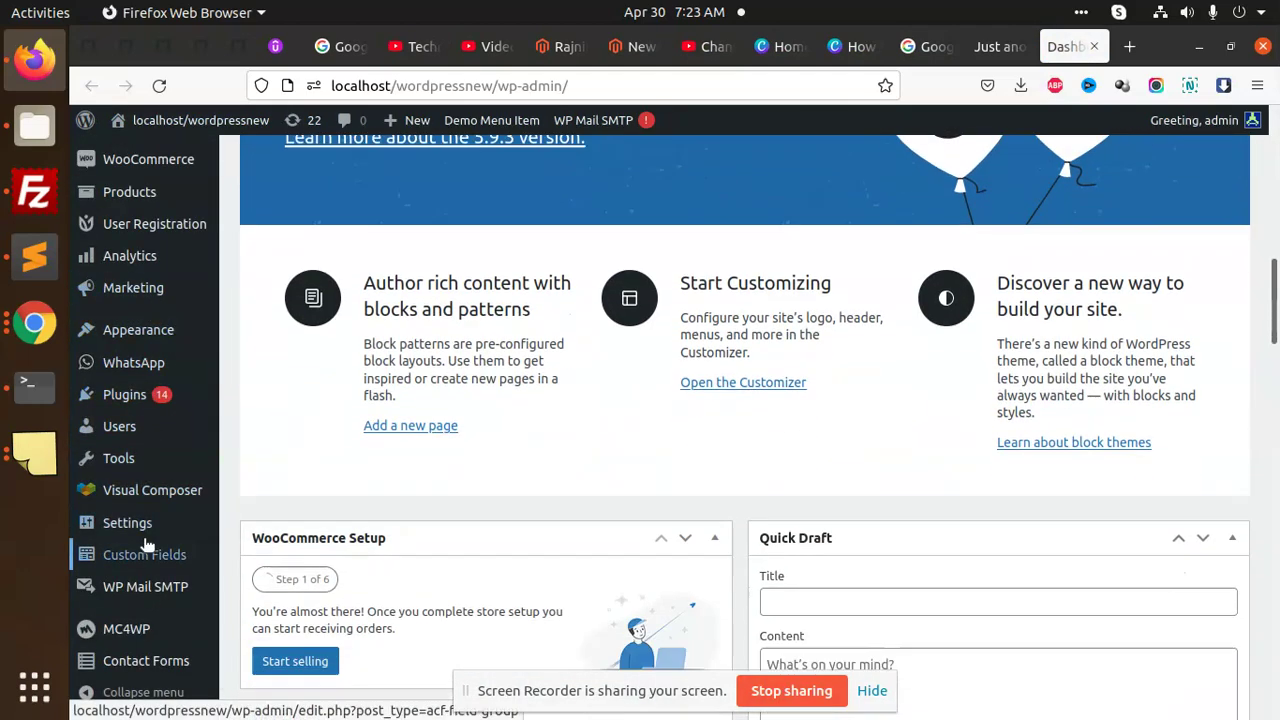
pyautogui.scroll(2, 150, 330)
pyautogui.moveTo(160, 297)
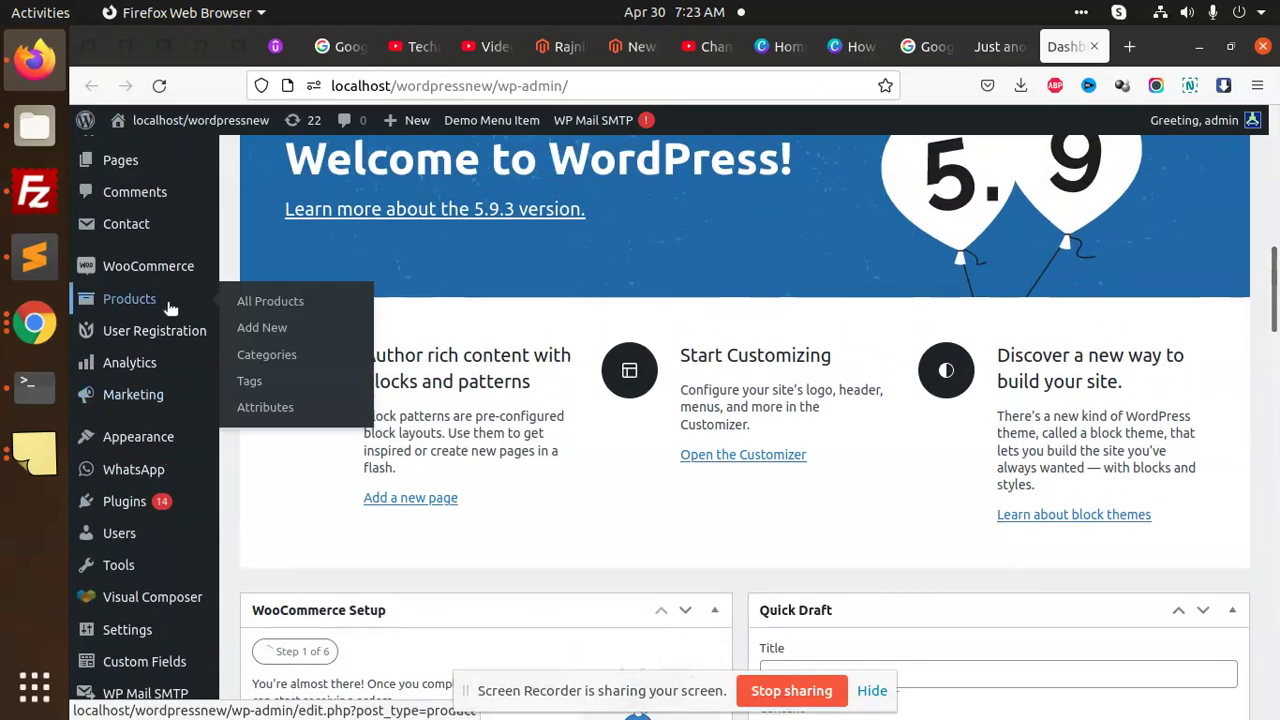
pyautogui.click(255, 304)
pyautogui.scroll(-7, 498, 510)
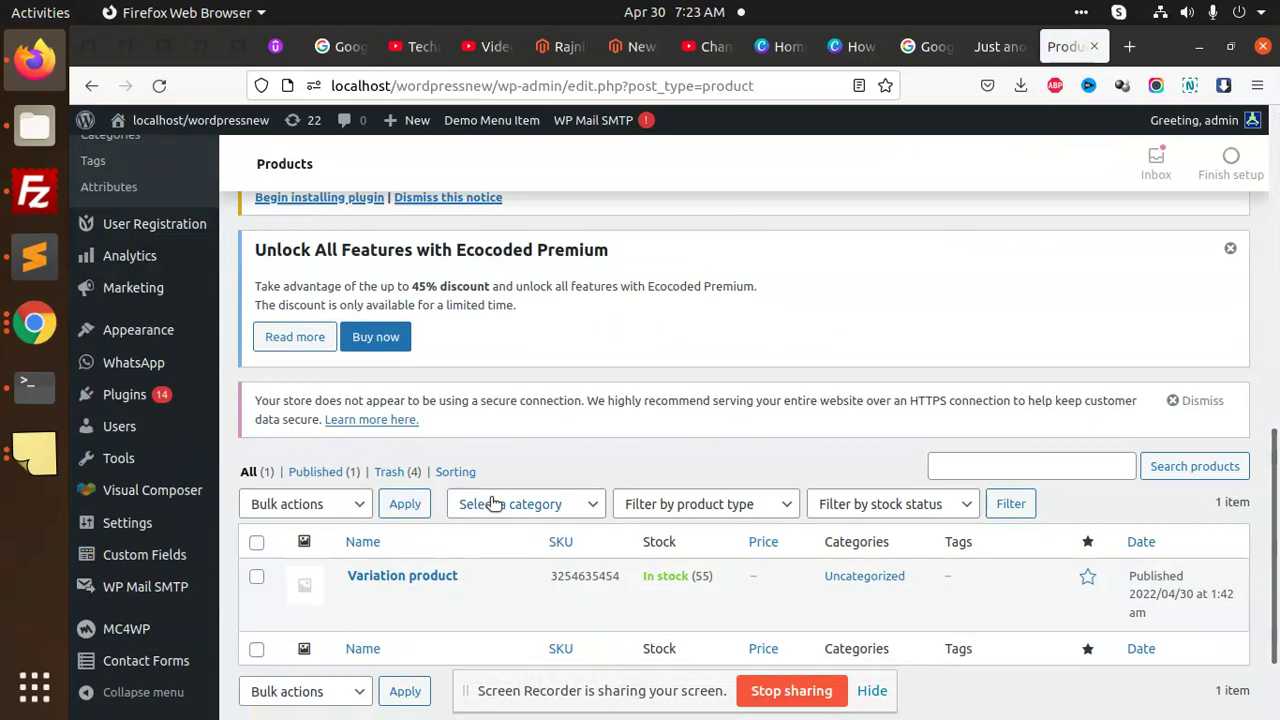
# - Edit Variation product and enable stock management at product level in Inventory
pyautogui.click(405, 597)
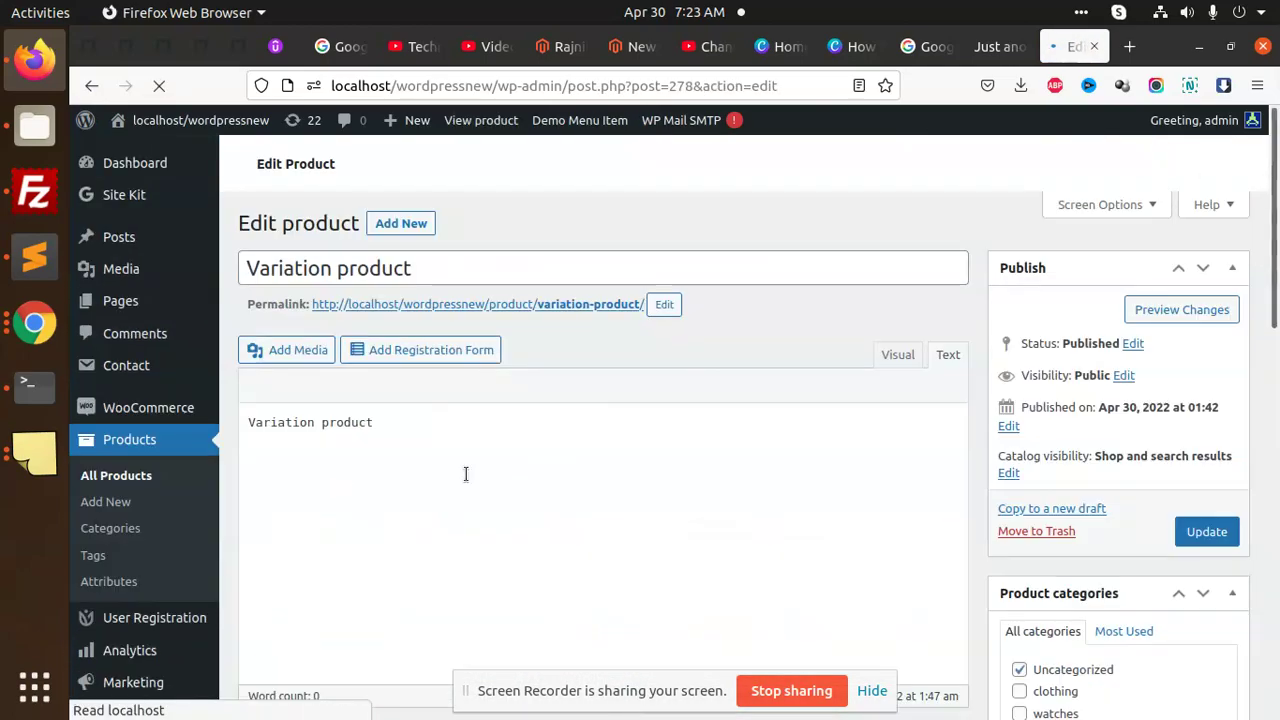
pyautogui.scroll(-8, 380, 510)
pyautogui.scroll(-3, 358, 524)
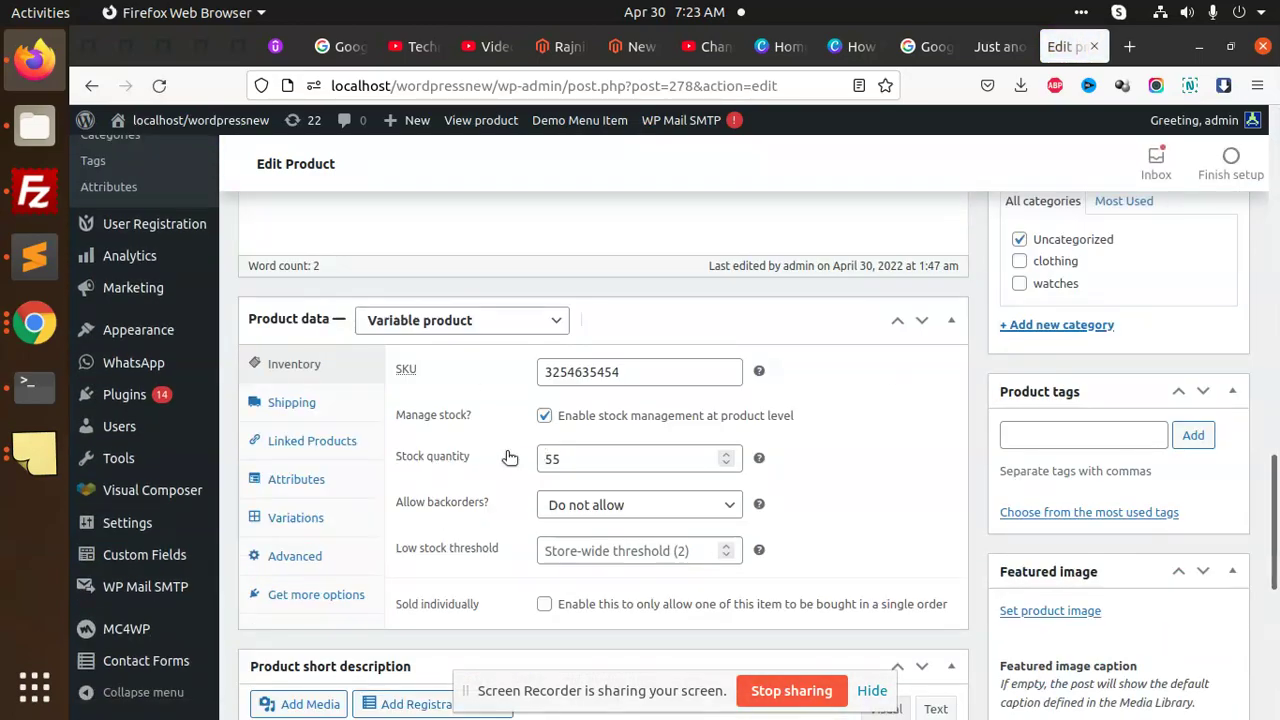
pyautogui.click(308, 404)
pyautogui.click(316, 368)
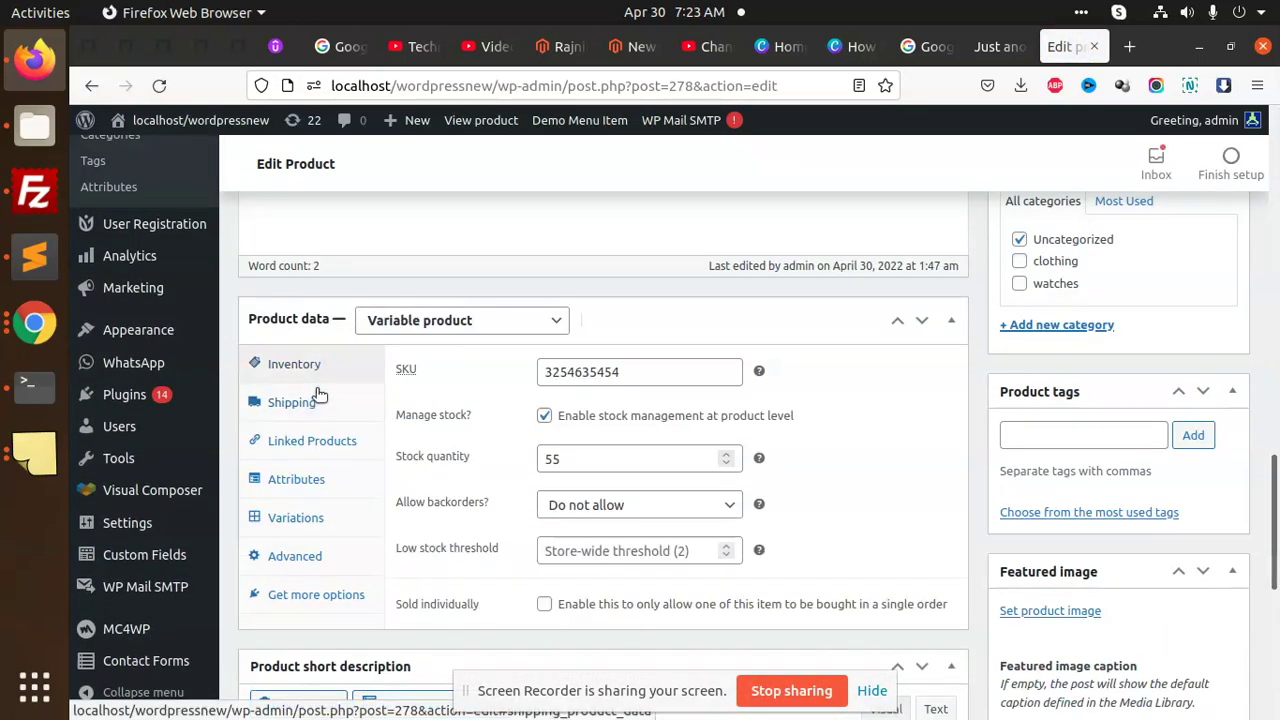
pyautogui.click(543, 415)
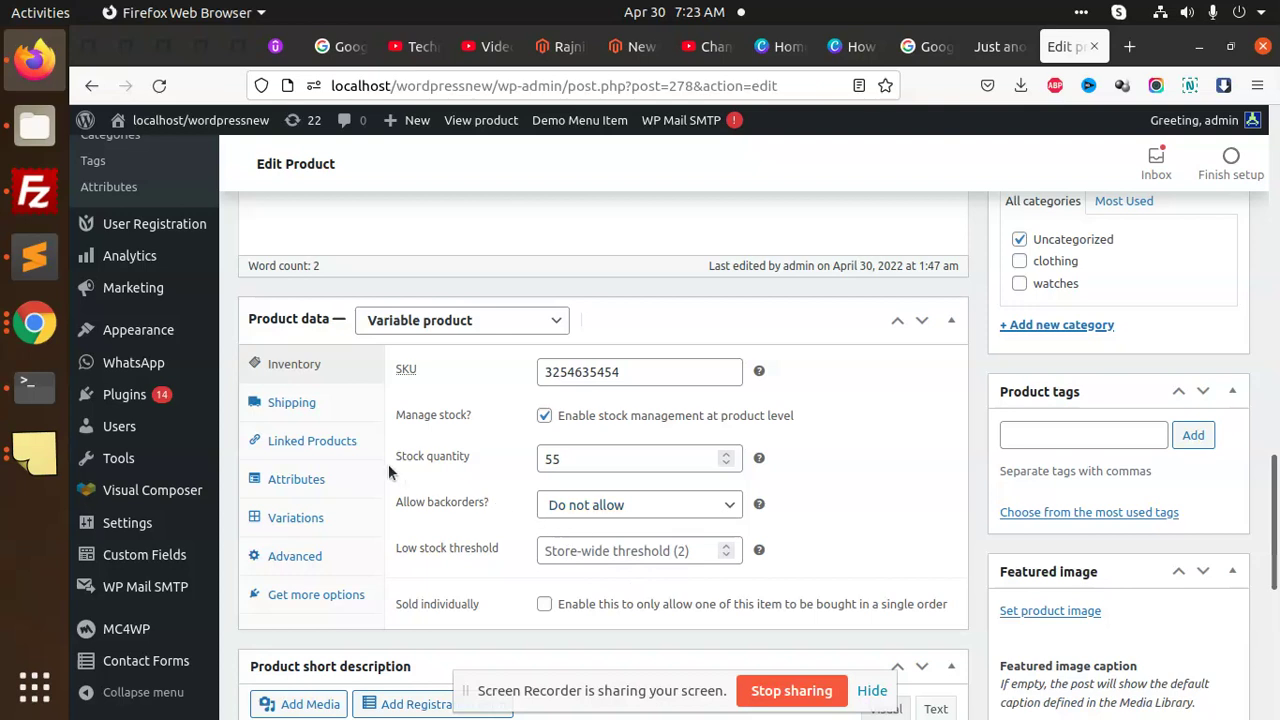
# - Create variations from all color and dial attributes, producing 12 variations
pyautogui.click(312, 408)
pyautogui.click(312, 441)
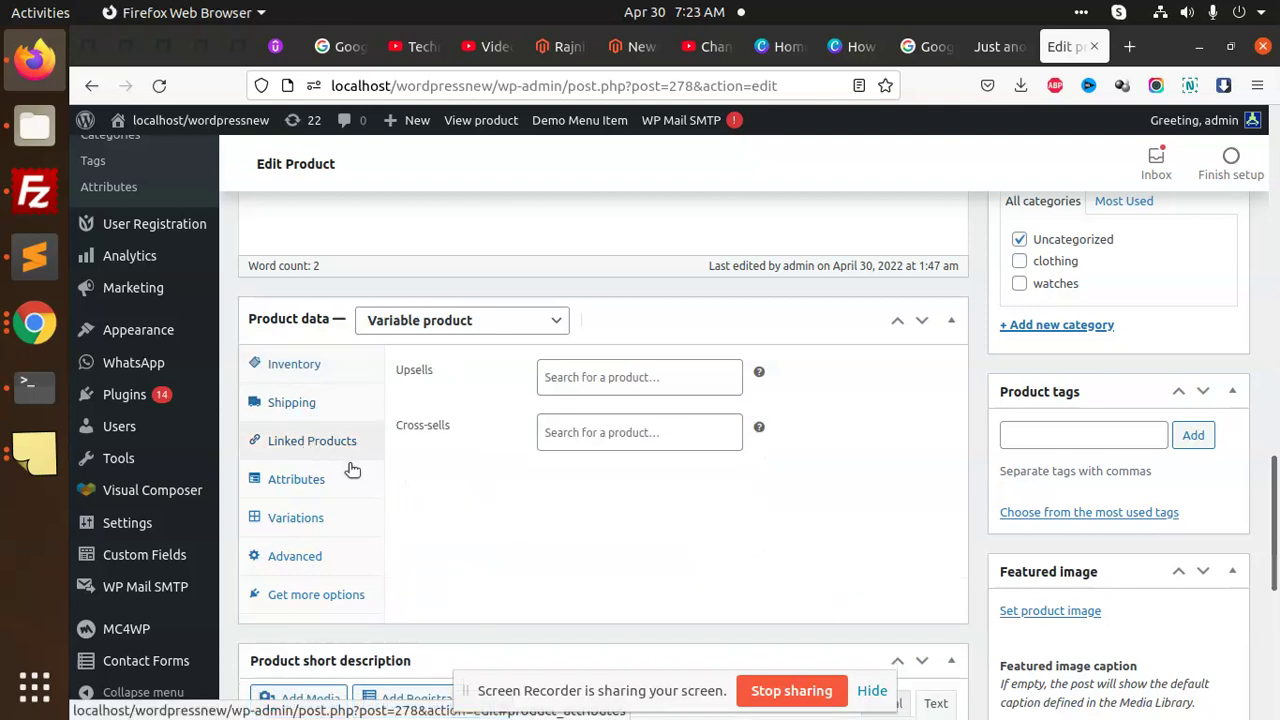
pyautogui.click(312, 479)
pyautogui.click(296, 517)
pyautogui.click(752, 368)
pyautogui.click(629, 421)
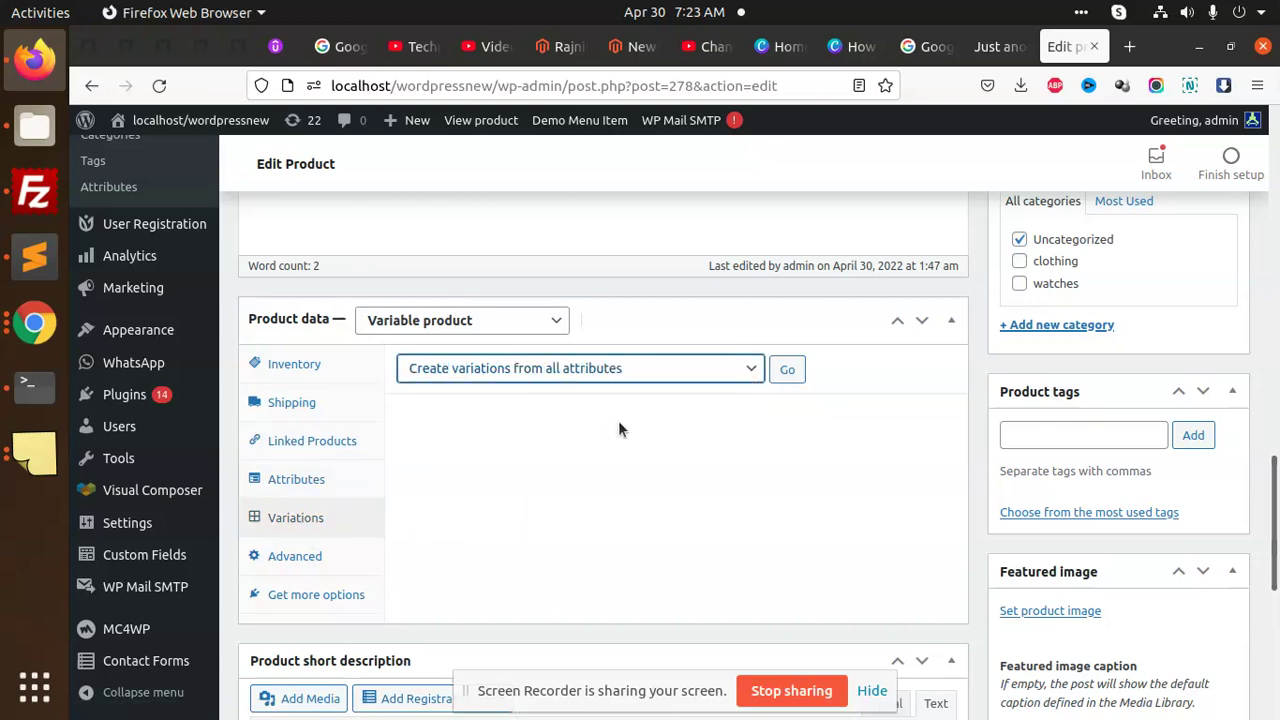
pyautogui.click(786, 369)
pyautogui.click(867, 461)
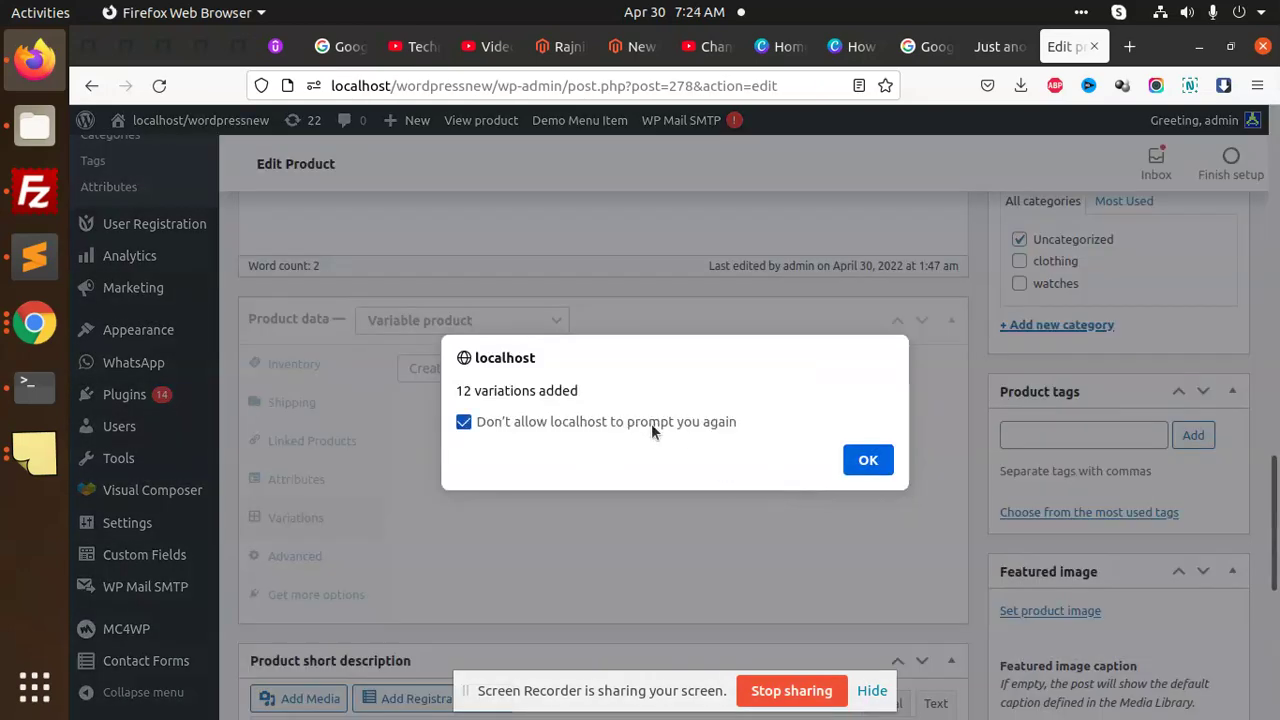
pyautogui.click(649, 422)
pyautogui.click(867, 460)
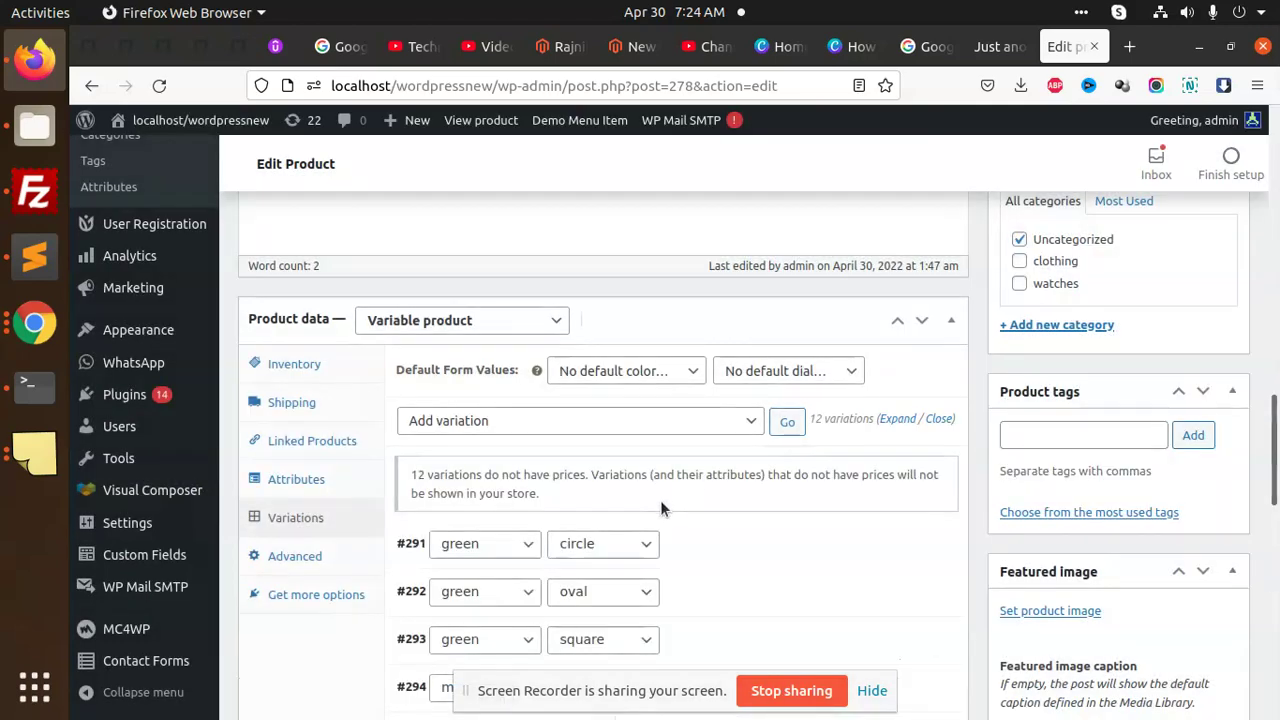
# - Give variation #291 managed stock, regular price 12, ship date 12/12/2022 and stock 1
pyautogui.scroll(-4, 660, 507)
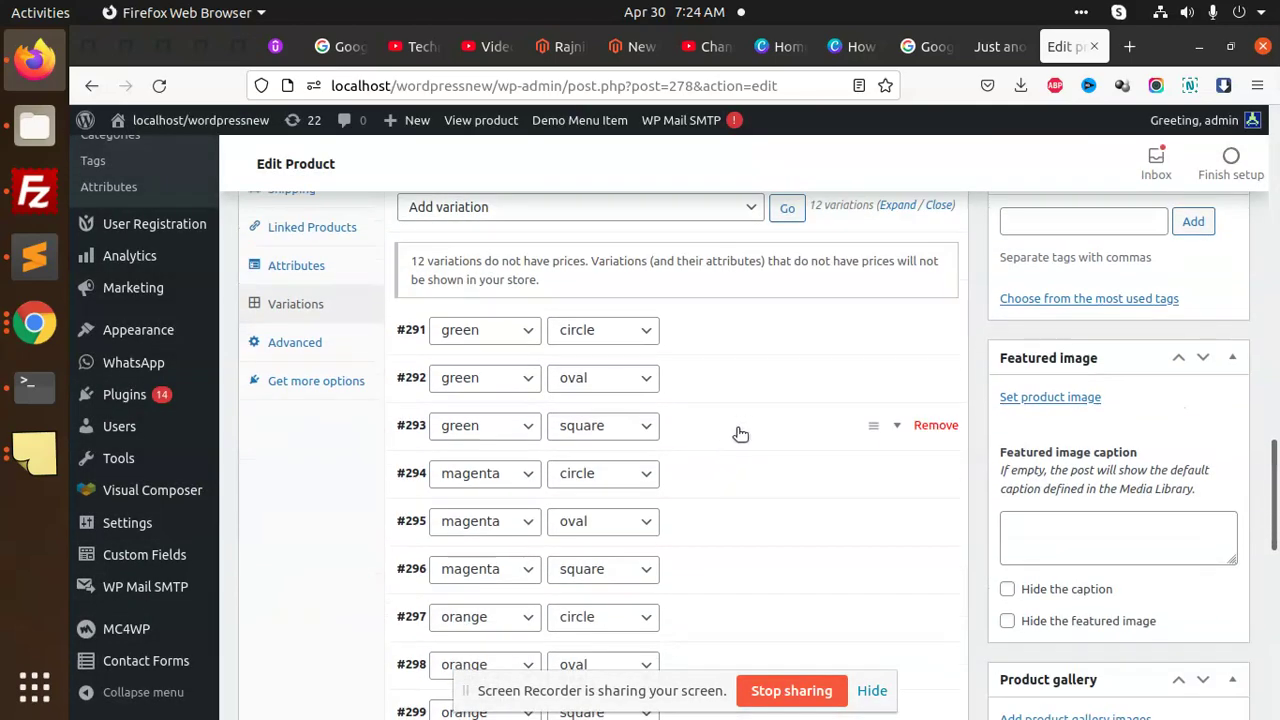
pyautogui.click(743, 331)
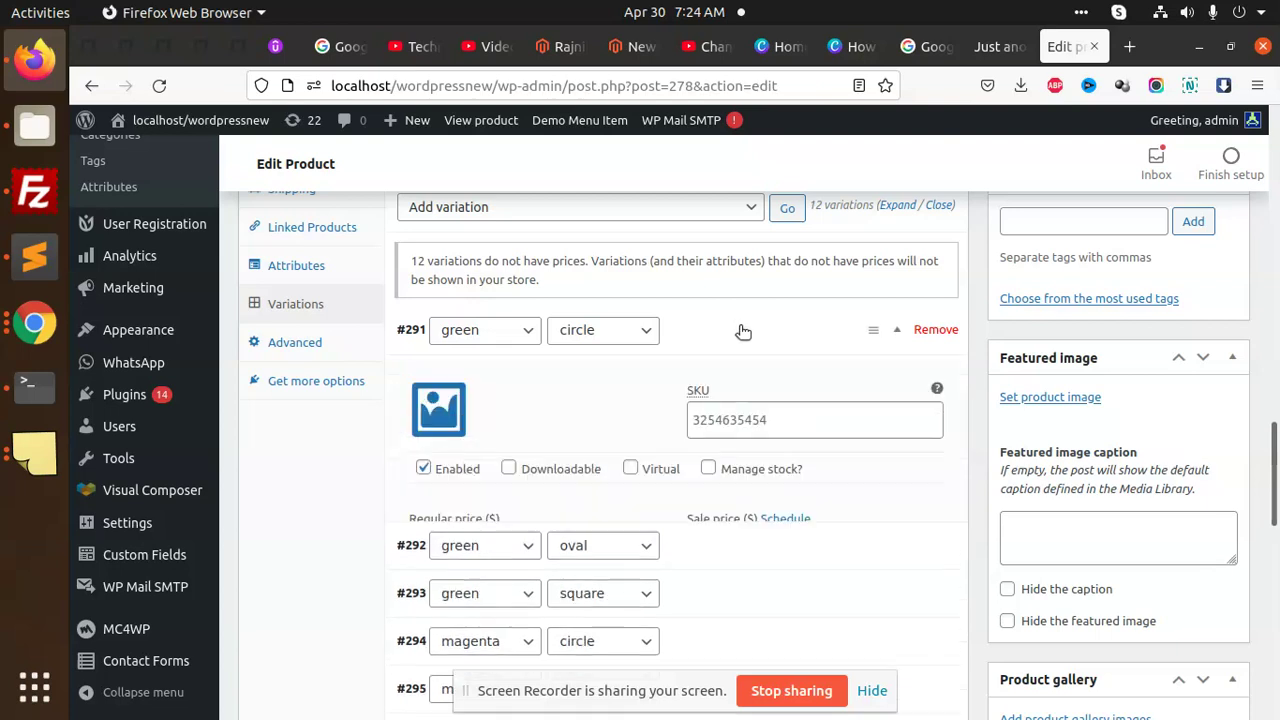
pyautogui.click(709, 468)
pyautogui.click(524, 547)
pyautogui.write('12')
pyautogui.click(509, 468)
pyautogui.scroll(-4, 509, 500)
pyautogui.click(494, 396)
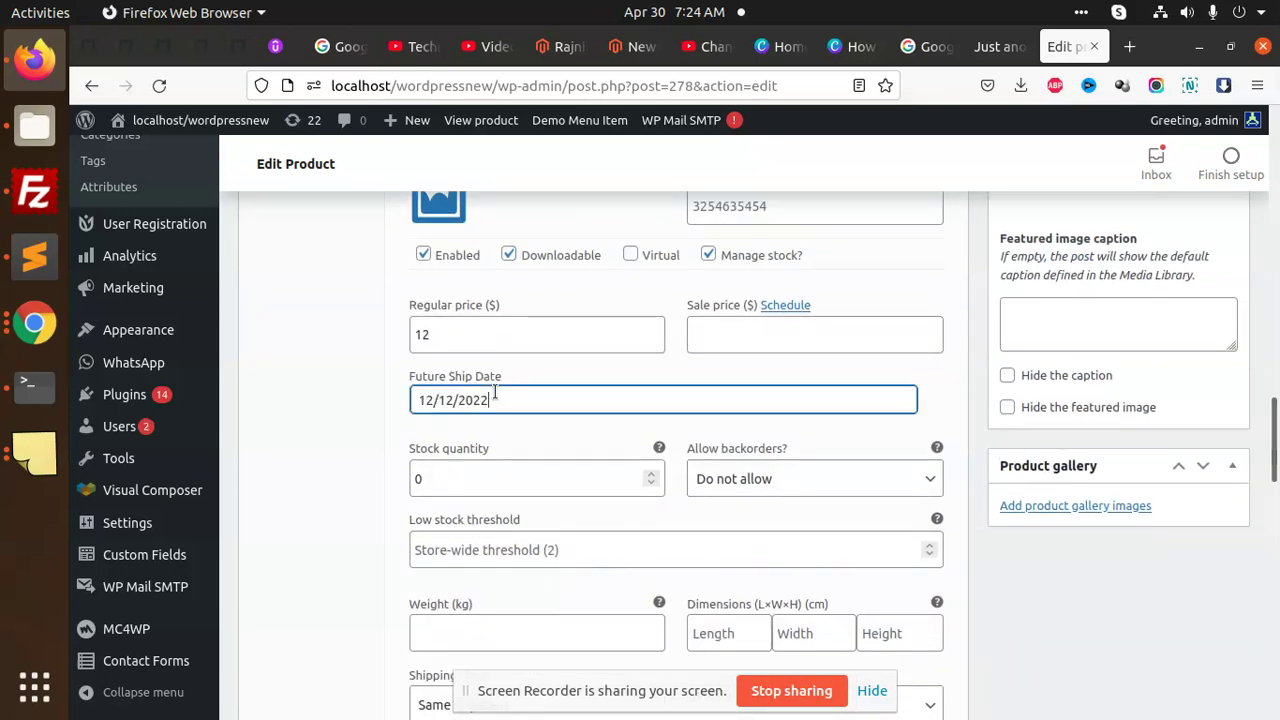
pyautogui.tripleClick(494, 396)
pyautogui.hotkey('ctrl', 'c')
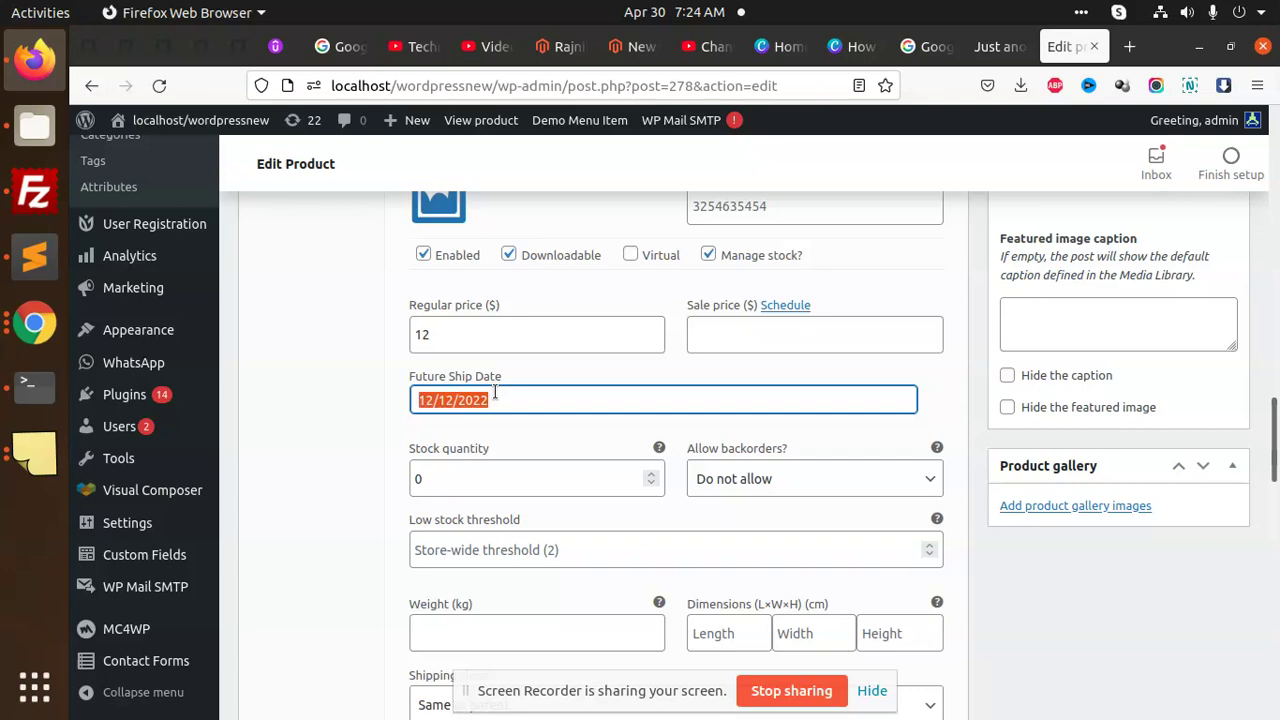
pyautogui.click(444, 478)
pyautogui.press('BackSpace')
pyautogui.write('1')
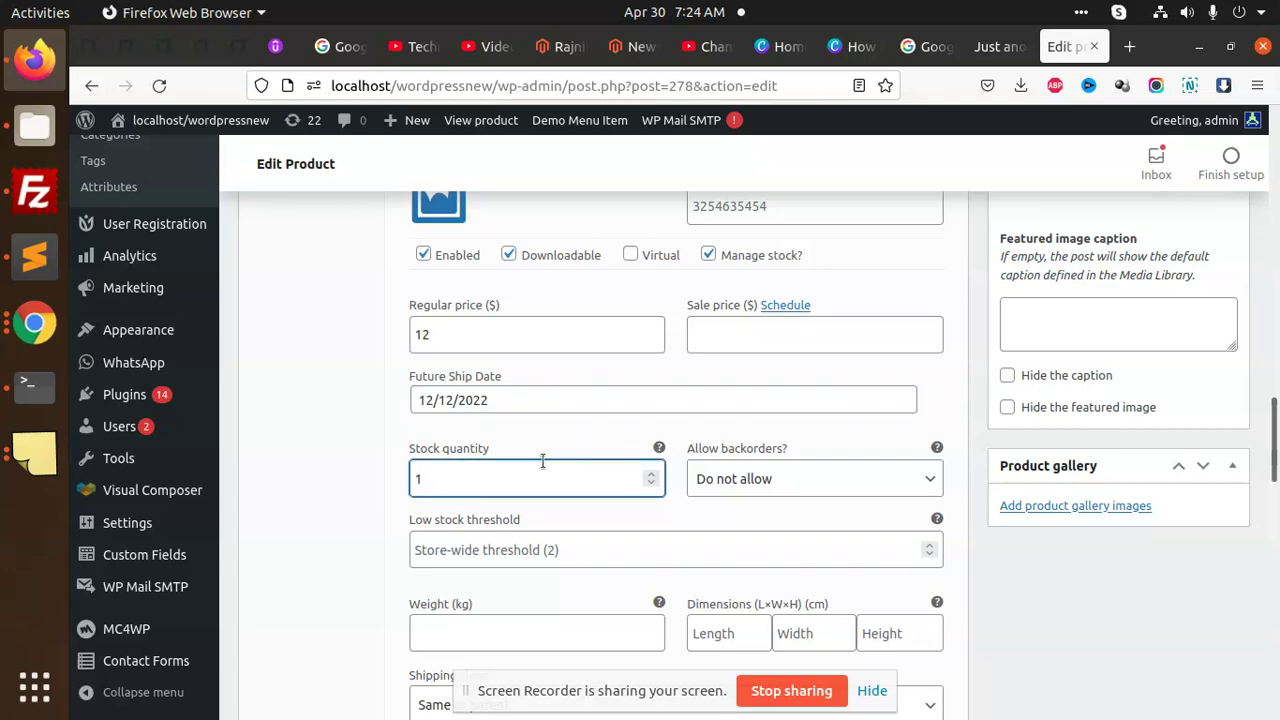
pyautogui.scroll(-10, 542, 461)
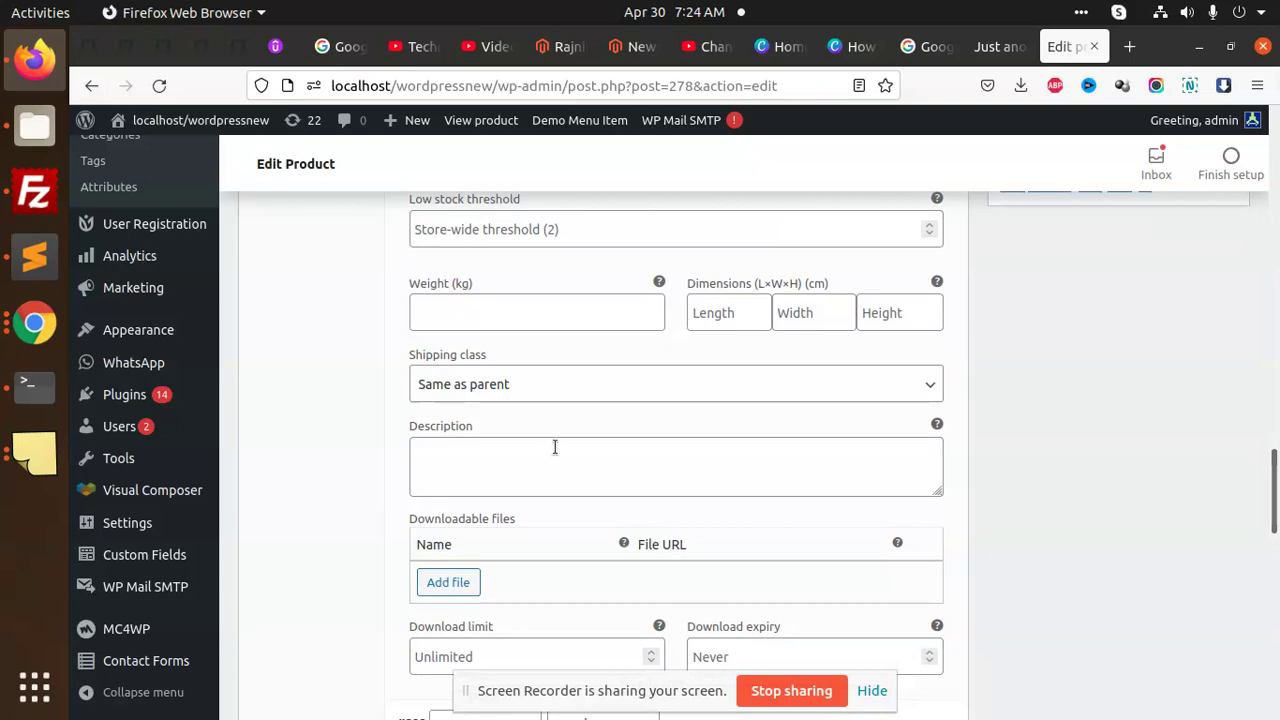
# - Give variation #292 managed stock, regular price 12 and Future Ship Date 12/12/2022
pyautogui.scroll(2, 679, 368)
pyautogui.click(711, 315)
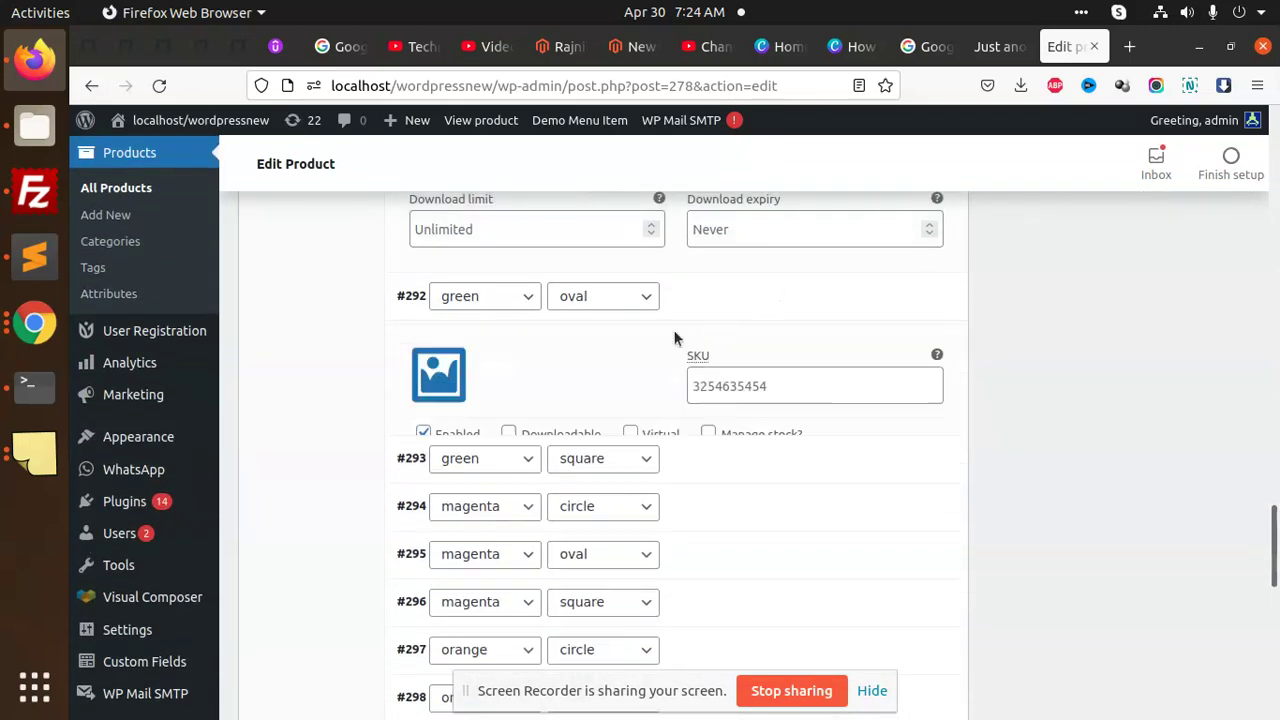
pyautogui.click(708, 434)
pyautogui.click(500, 518)
pyautogui.click(472, 570)
pyautogui.hotkey('ctrl', 'v')
pyautogui.click(470, 514)
pyautogui.write('12')
pyautogui.doubleClick(448, 655)
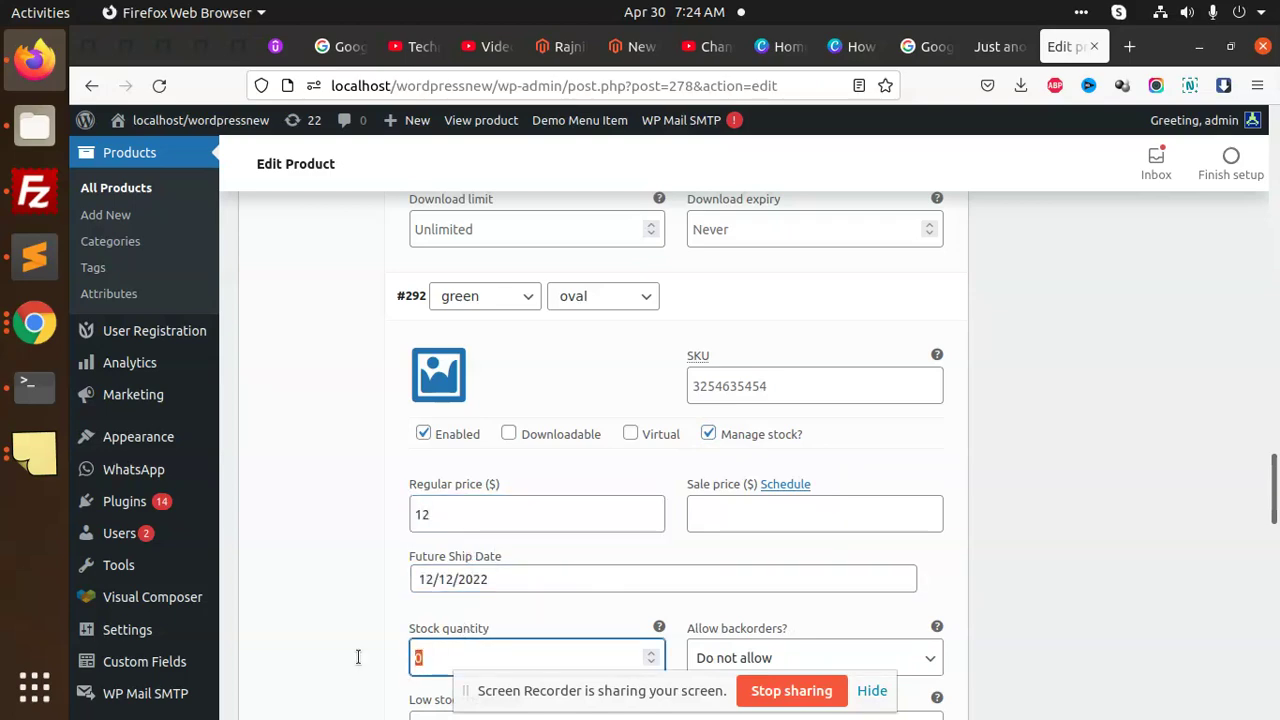
pyautogui.scroll(-9, 362, 665)
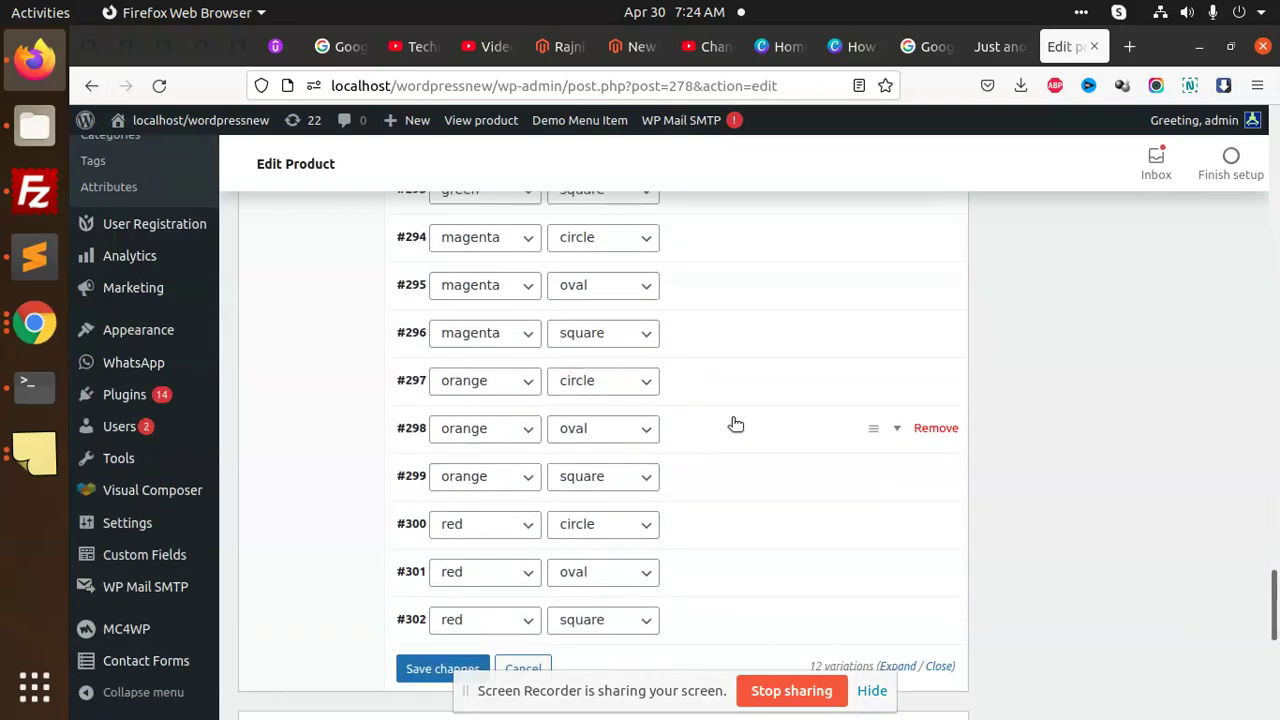
# - Set variation #293 to managed stock, price 12, ship date 12/12/2022 and stock 5
pyautogui.scroll(1, 734, 423)
pyautogui.click(751, 287)
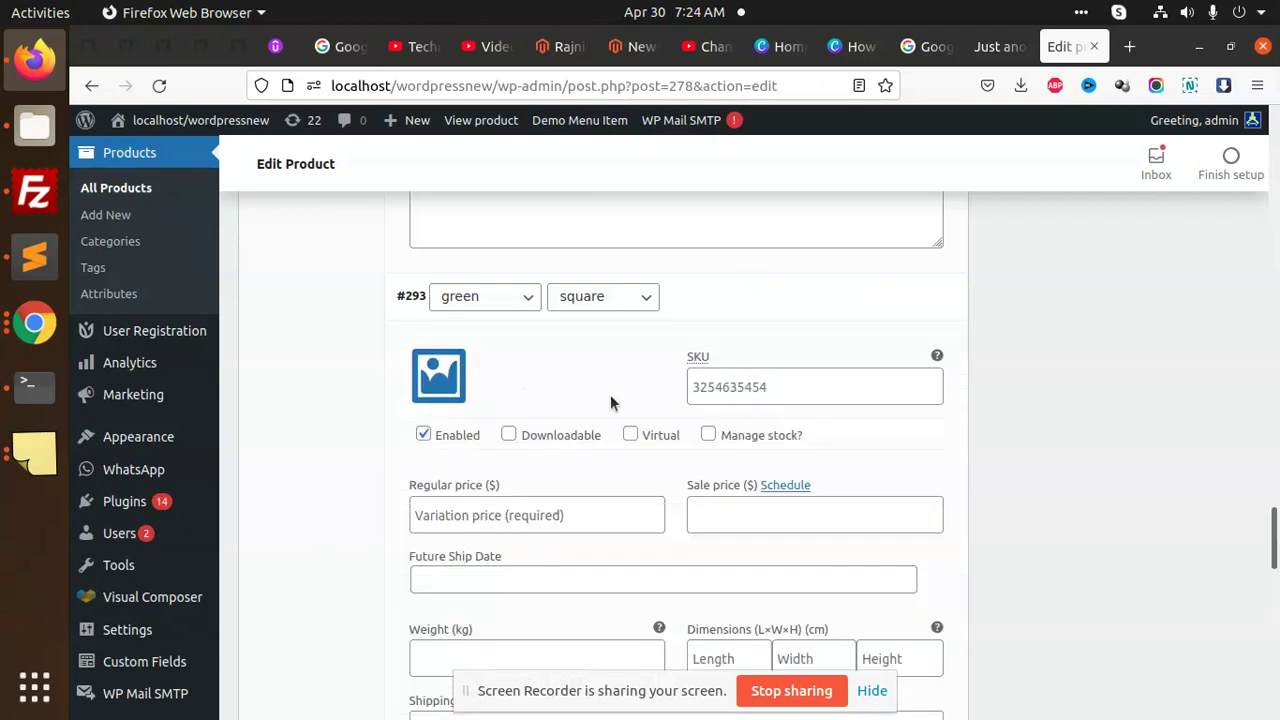
pyautogui.click(708, 434)
pyautogui.click(541, 517)
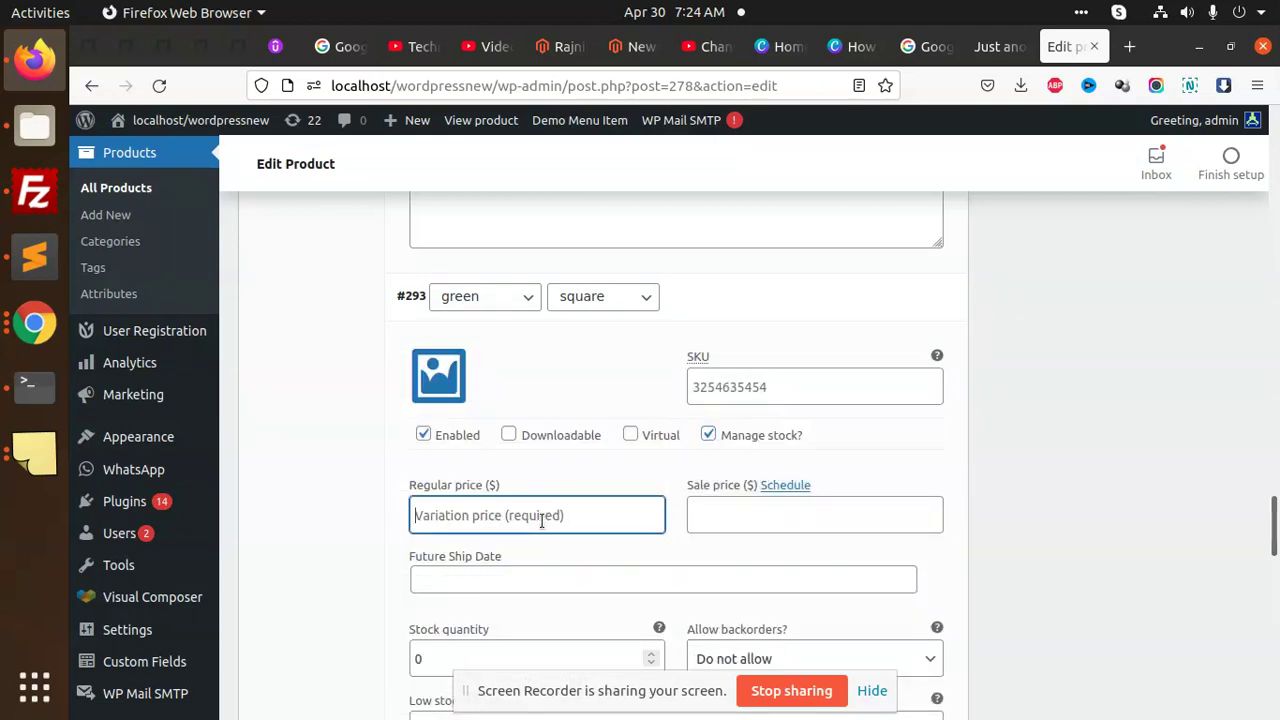
pyautogui.write('12')
pyautogui.click(498, 580)
pyautogui.write('12/12/2022')
pyautogui.click(450, 659)
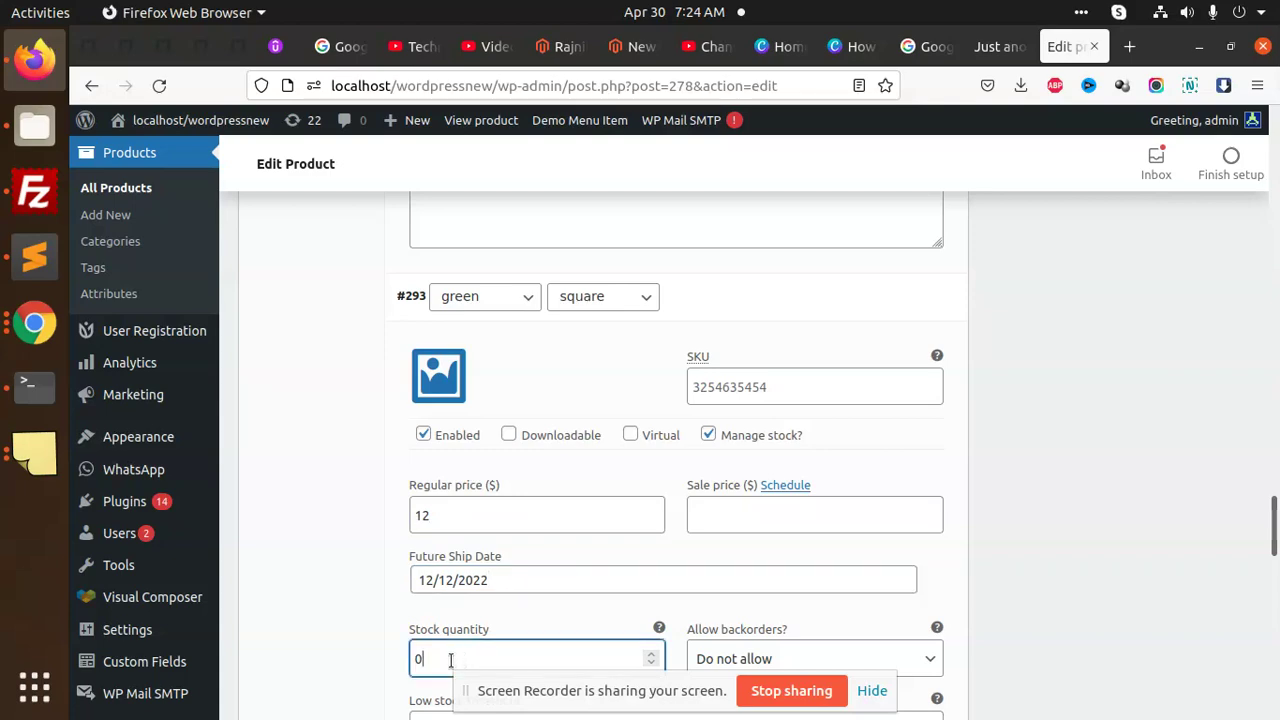
pyautogui.write('5')
# - Save the variations, update the product, and open its storefront page in a background tab
pyautogui.scroll(-10, 535, 583)
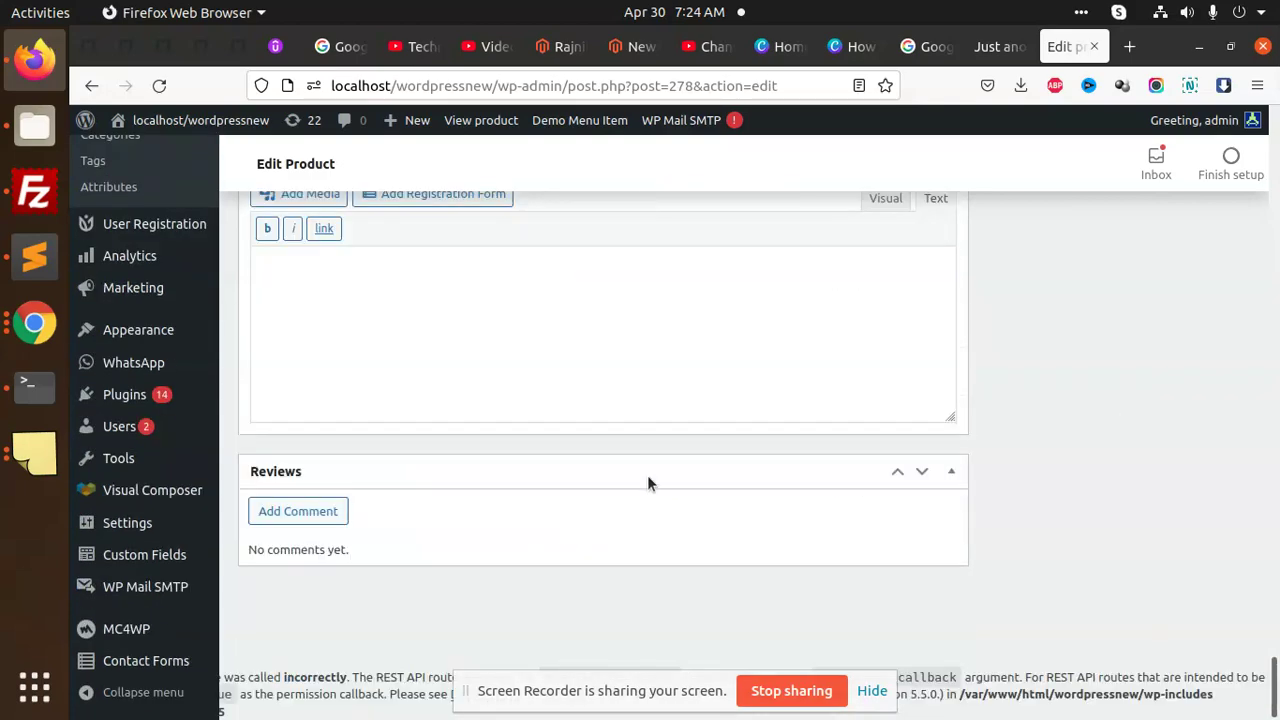
pyautogui.scroll(3, 647, 475)
pyautogui.click(460, 420)
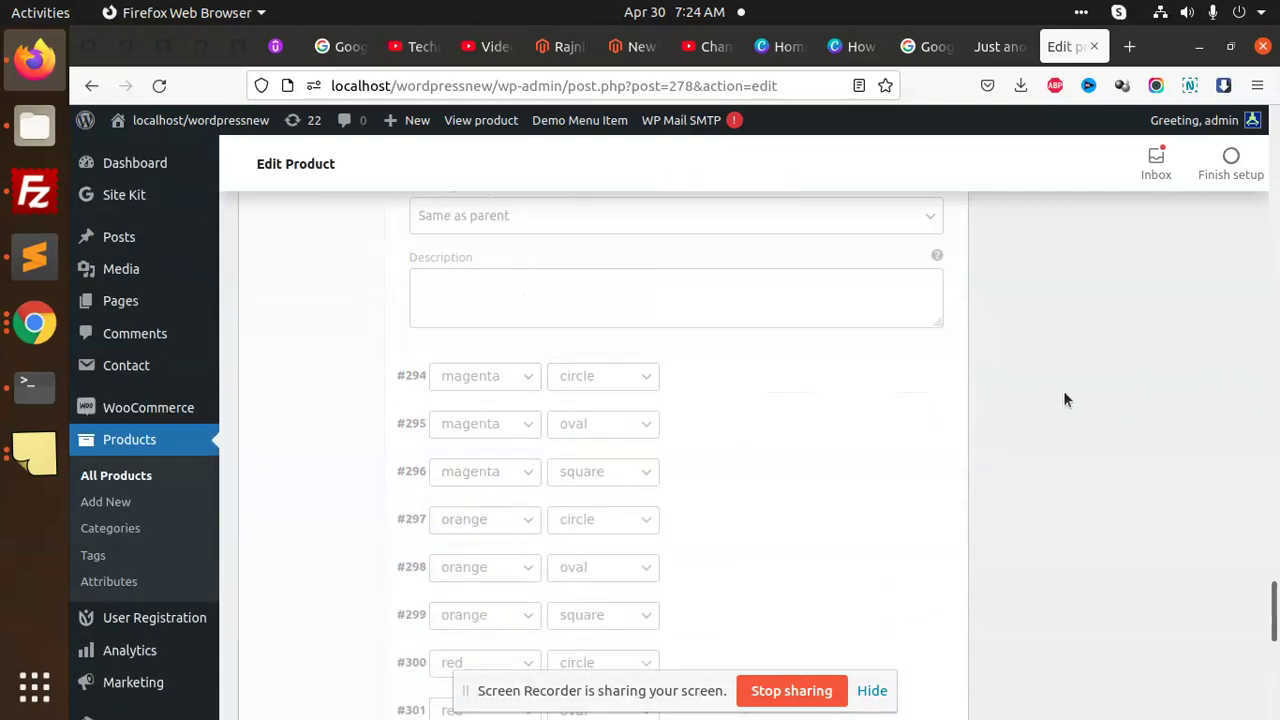
pyautogui.scroll(10, 1120, 345)
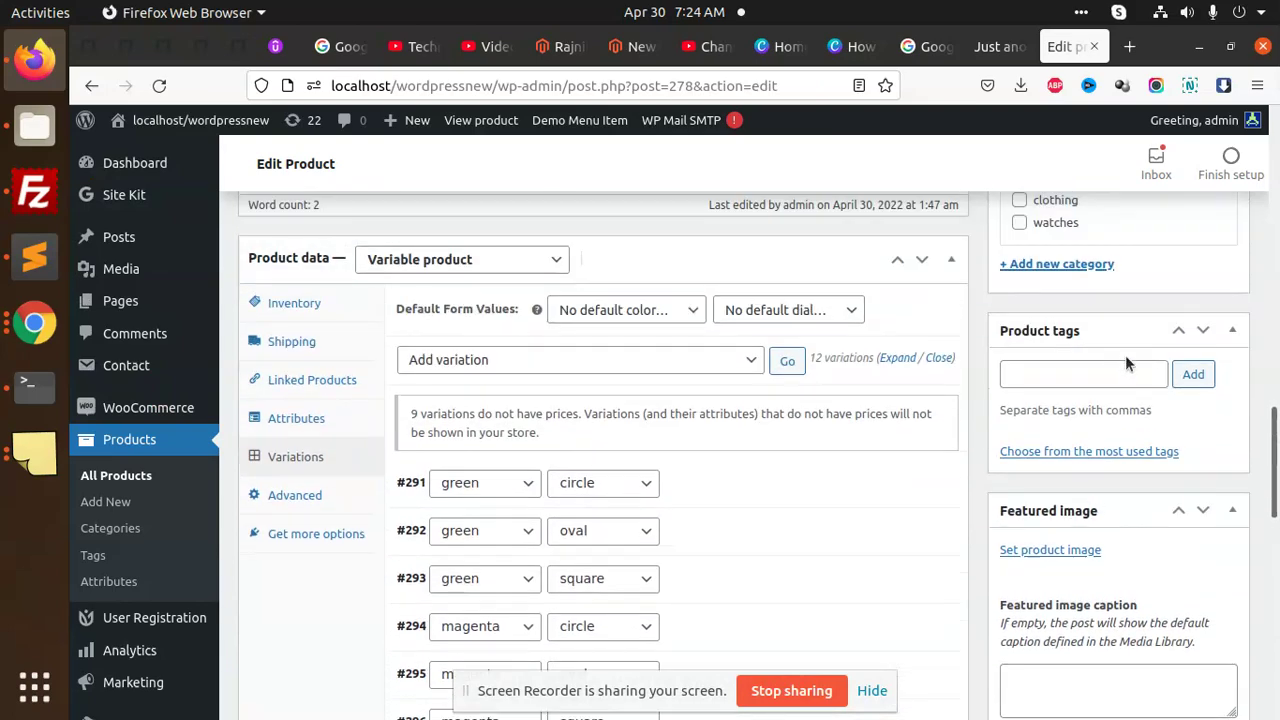
pyautogui.click(1184, 362)
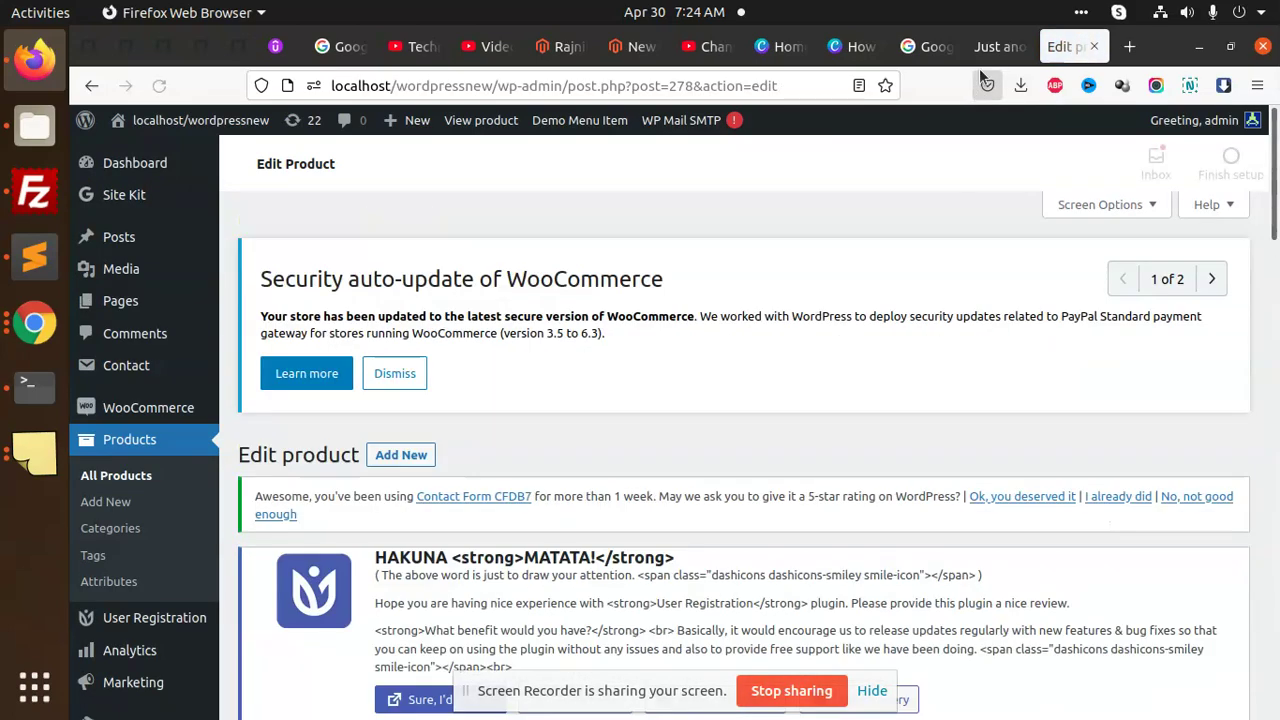
pyautogui.scroll(-5, 530, 500)
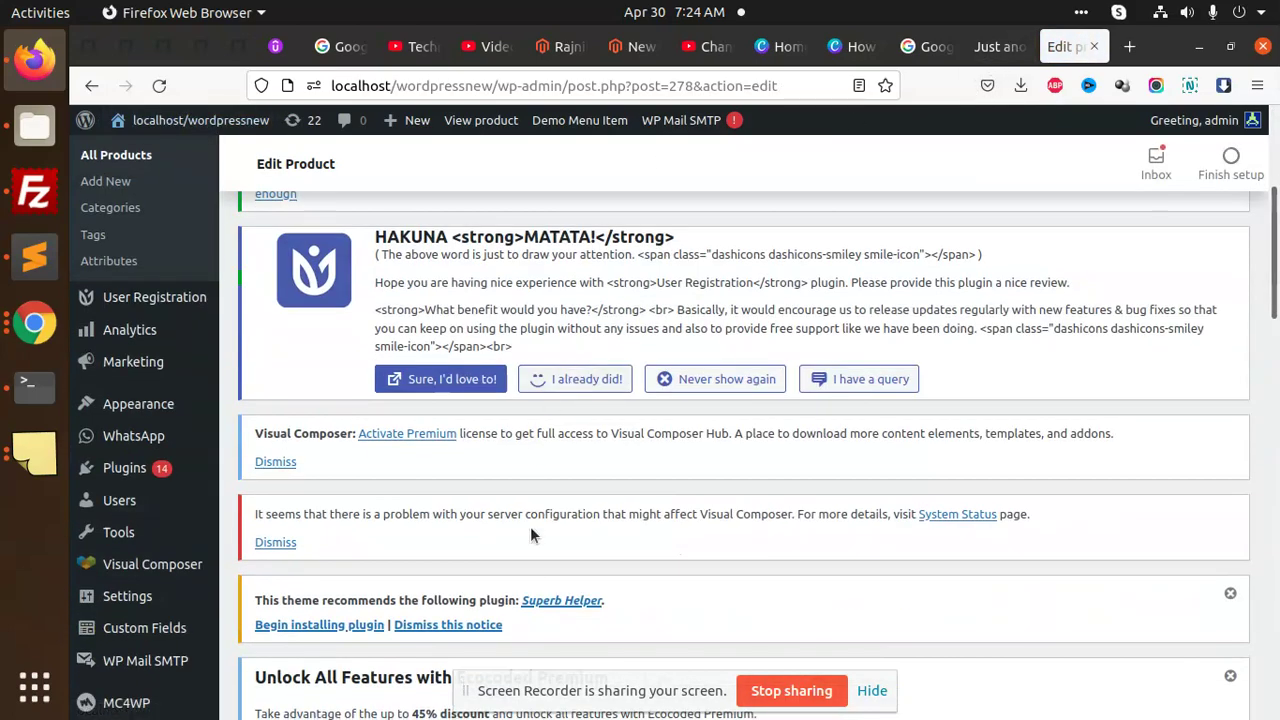
pyautogui.scroll(-8, 535, 474)
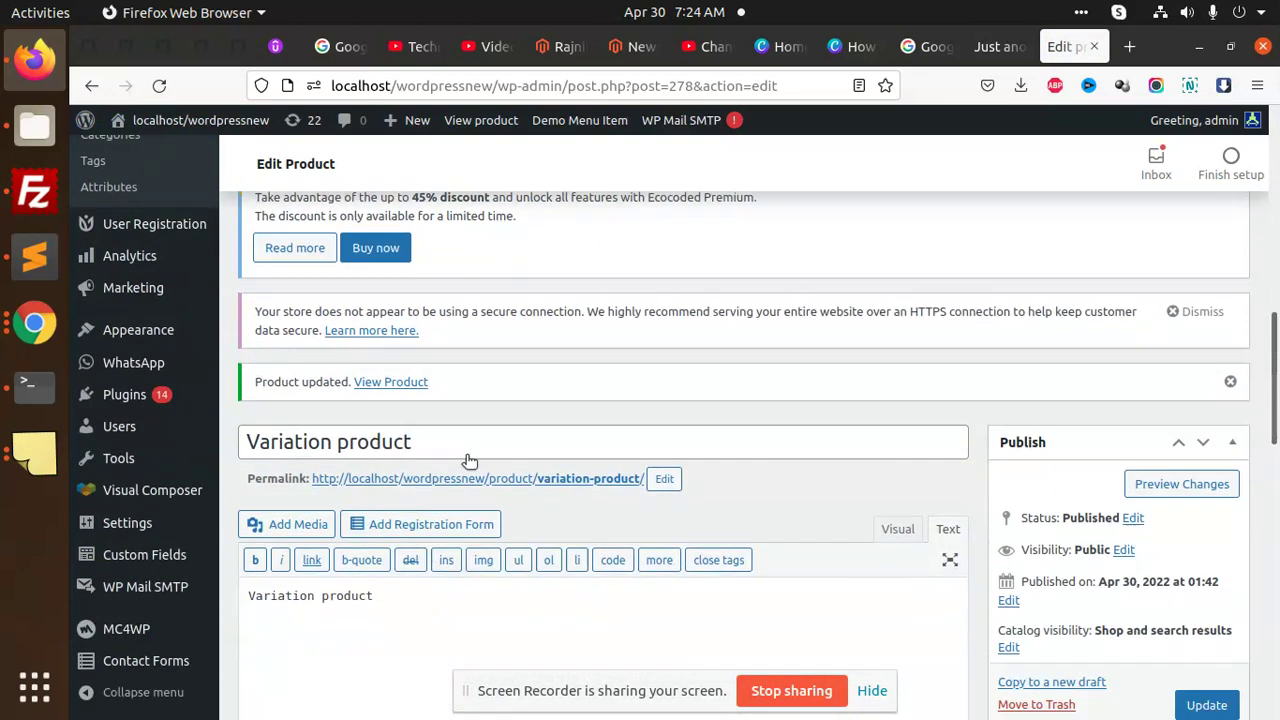
pyautogui.middleClick(390, 363)
# - On the product page, choose color green and dial circle, showing its ship date and stock
pyautogui.click(1012, 46)
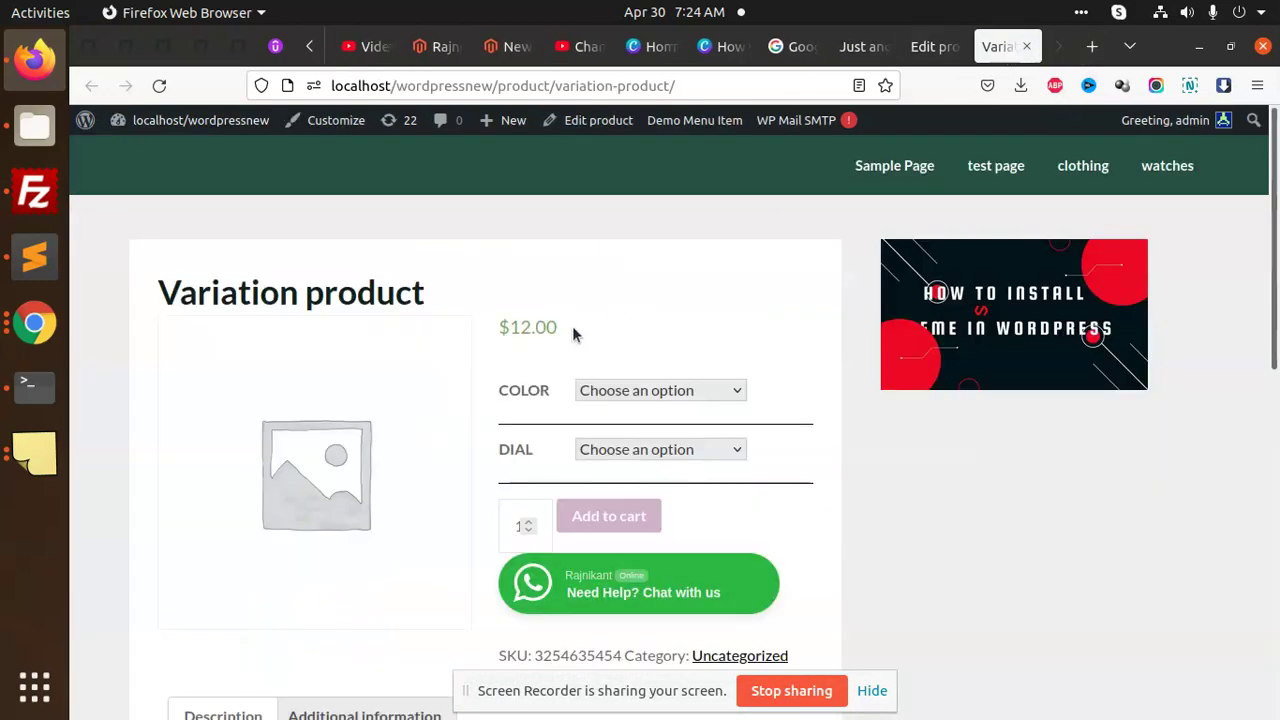
pyautogui.scroll(-3, 600, 330)
pyautogui.click(703, 180)
pyautogui.click(632, 226)
pyautogui.click(630, 236)
pyautogui.click(620, 289)
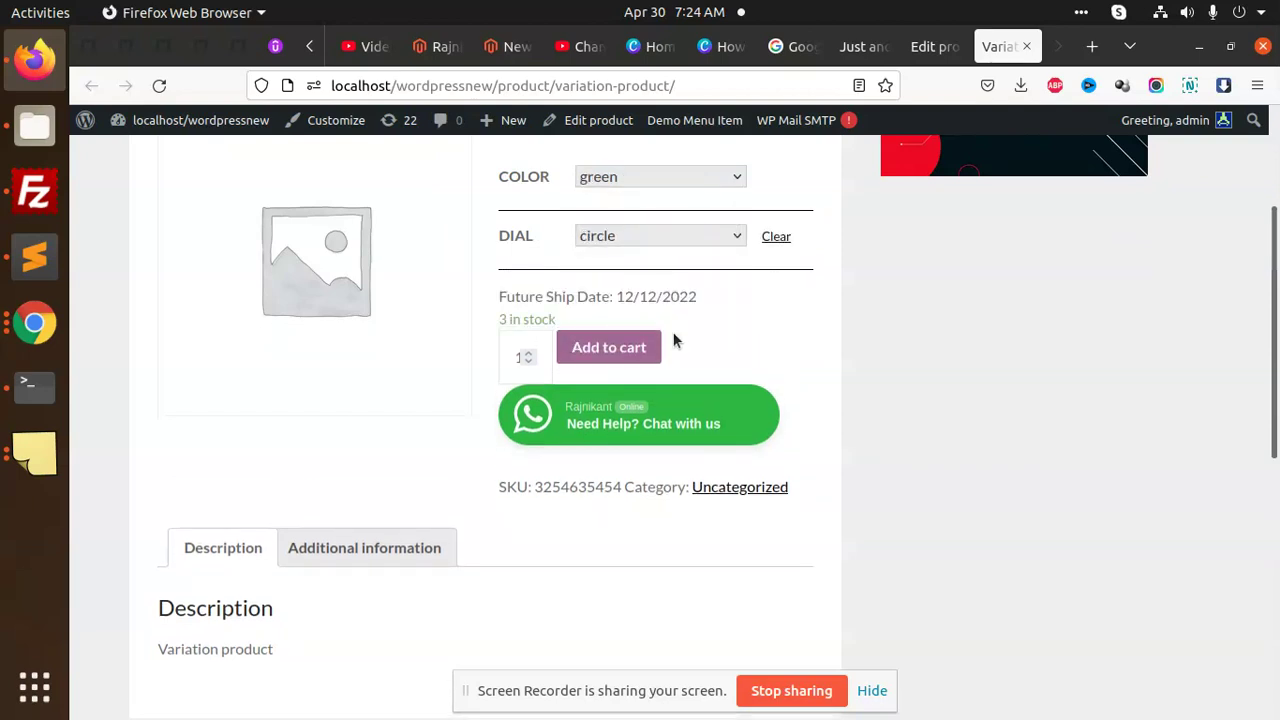
pyautogui.moveTo(525, 296); pyautogui.dragTo(664, 293)
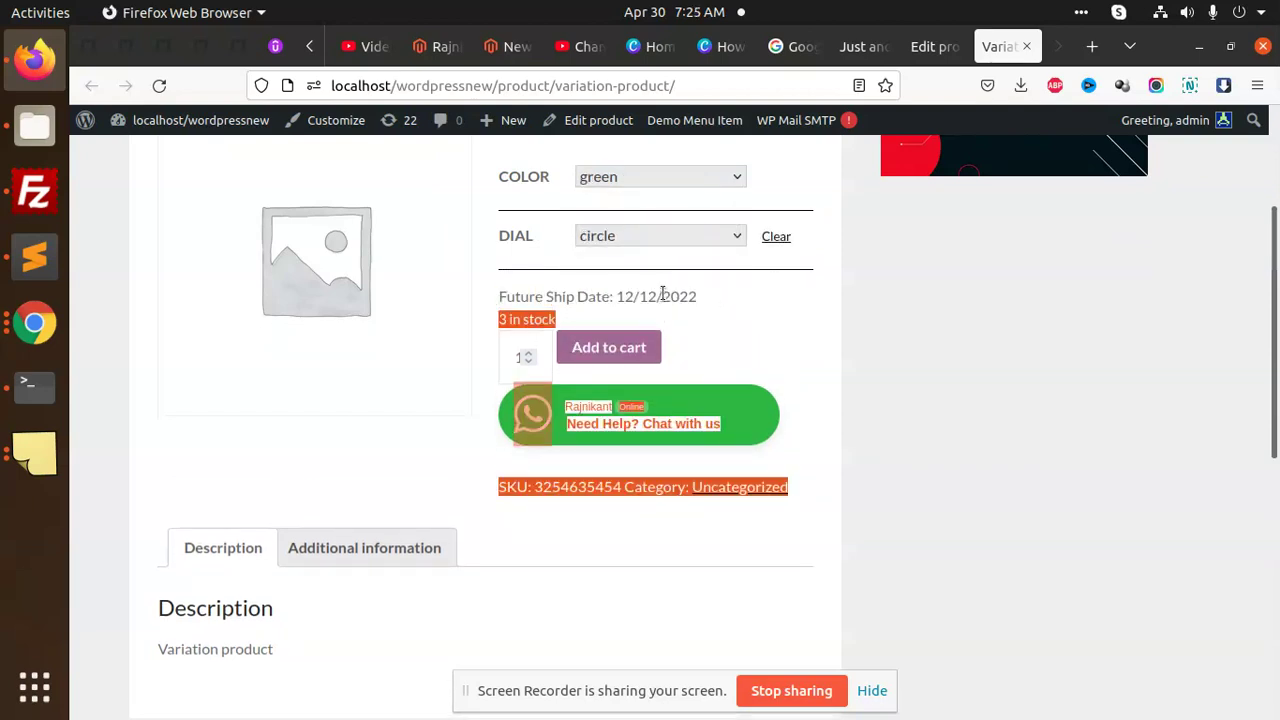
pyautogui.click(664, 293)
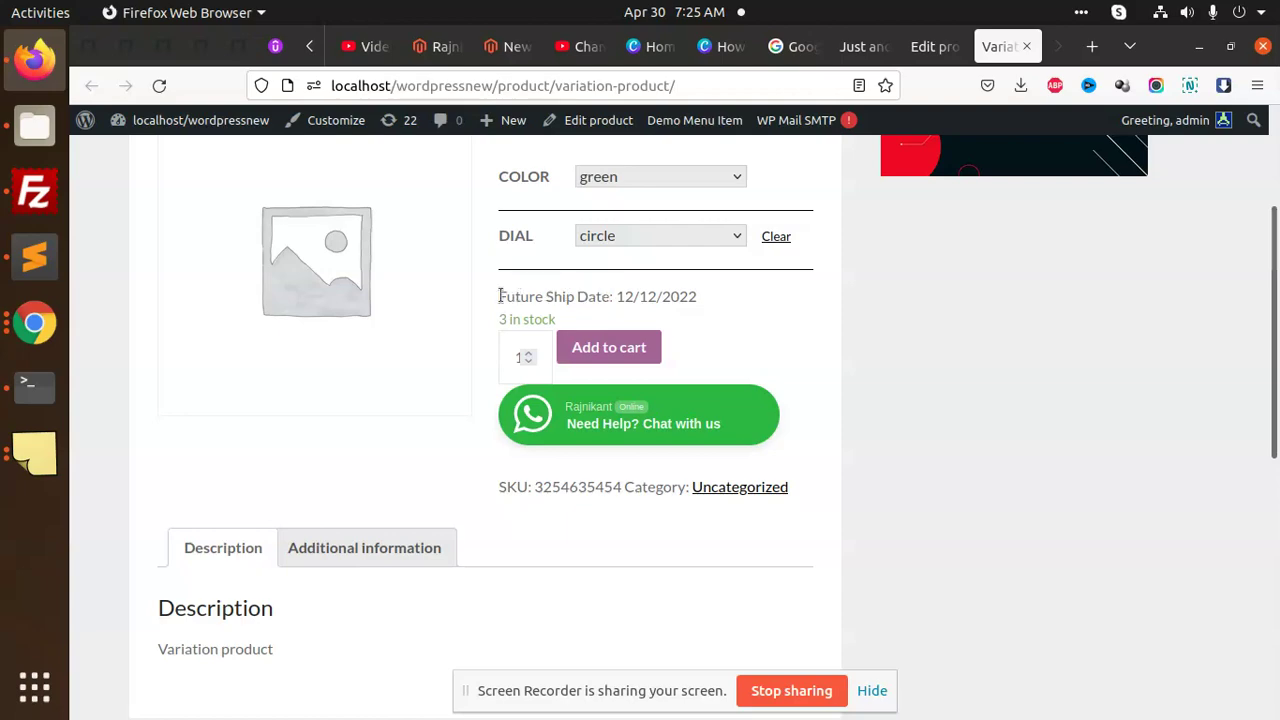
pyautogui.moveTo(499, 296); pyautogui.dragTo(788, 490)
pyautogui.doubleClick(641, 296)
# - Check variation #291's details in the product editor's Variations list
pyautogui.click(935, 46)
pyautogui.scroll(-10, 604, 442)
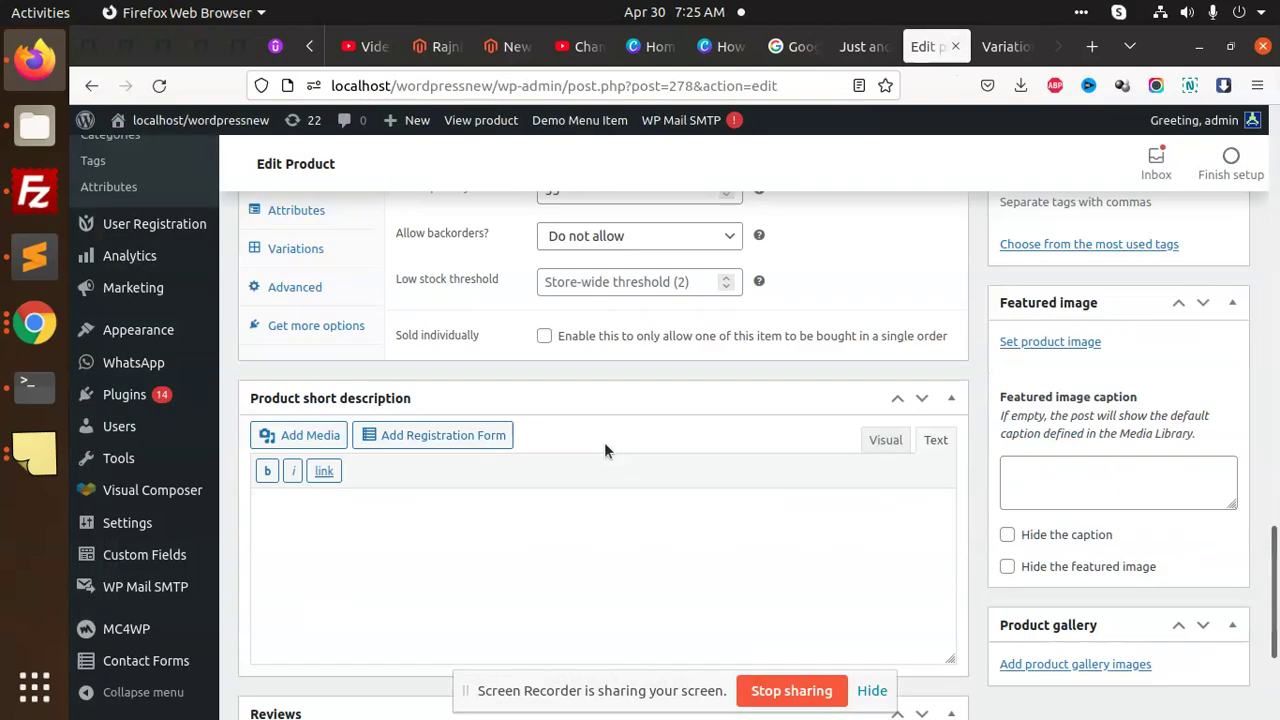
pyautogui.scroll(2, 336, 342)
pyautogui.click(311, 354)
pyautogui.scroll(-4, 482, 392)
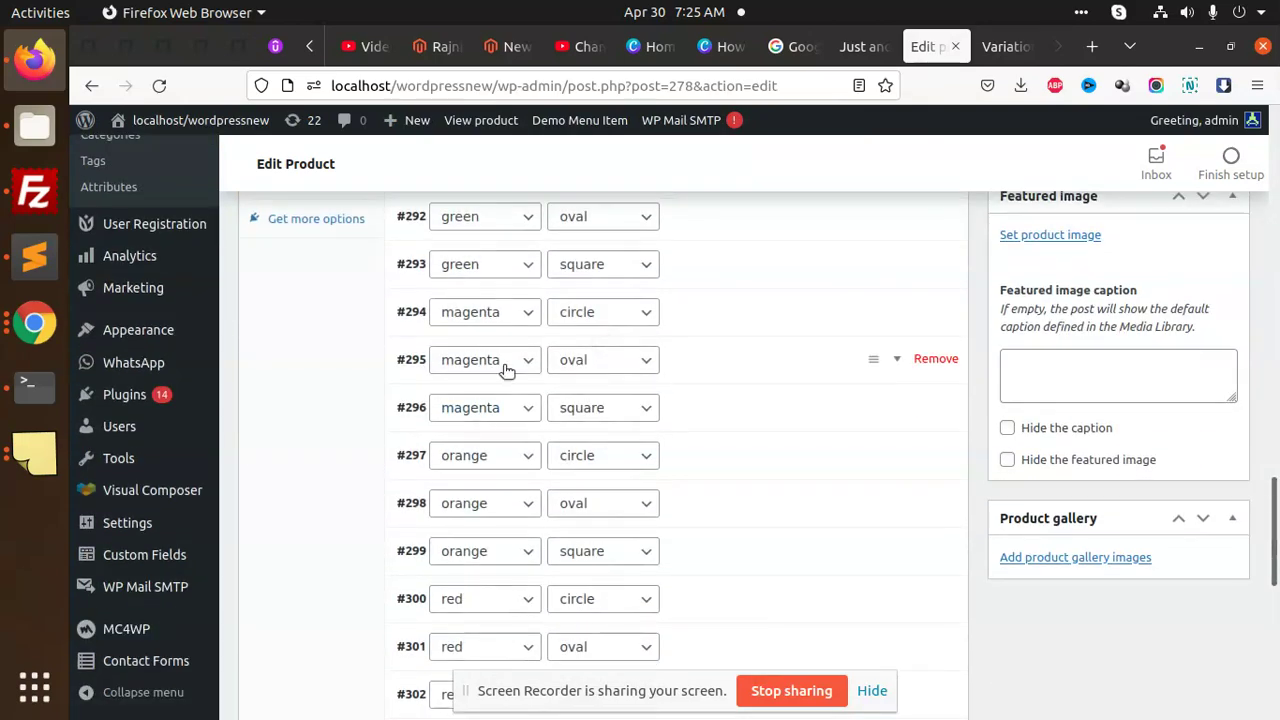
pyautogui.scroll(2, 483, 392)
pyautogui.click(786, 398)
pyautogui.scroll(-3, 549, 408)
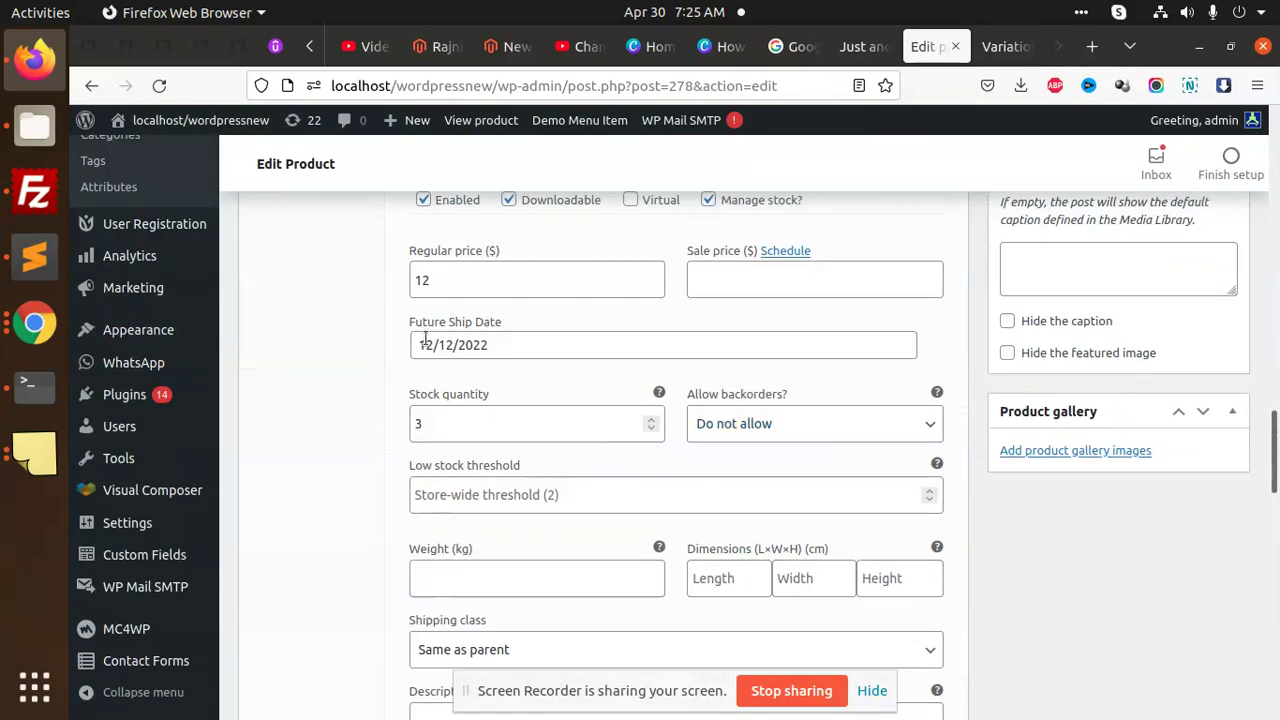
# - Add the green circle variation to the cart from the product page
pyautogui.click(996, 47)
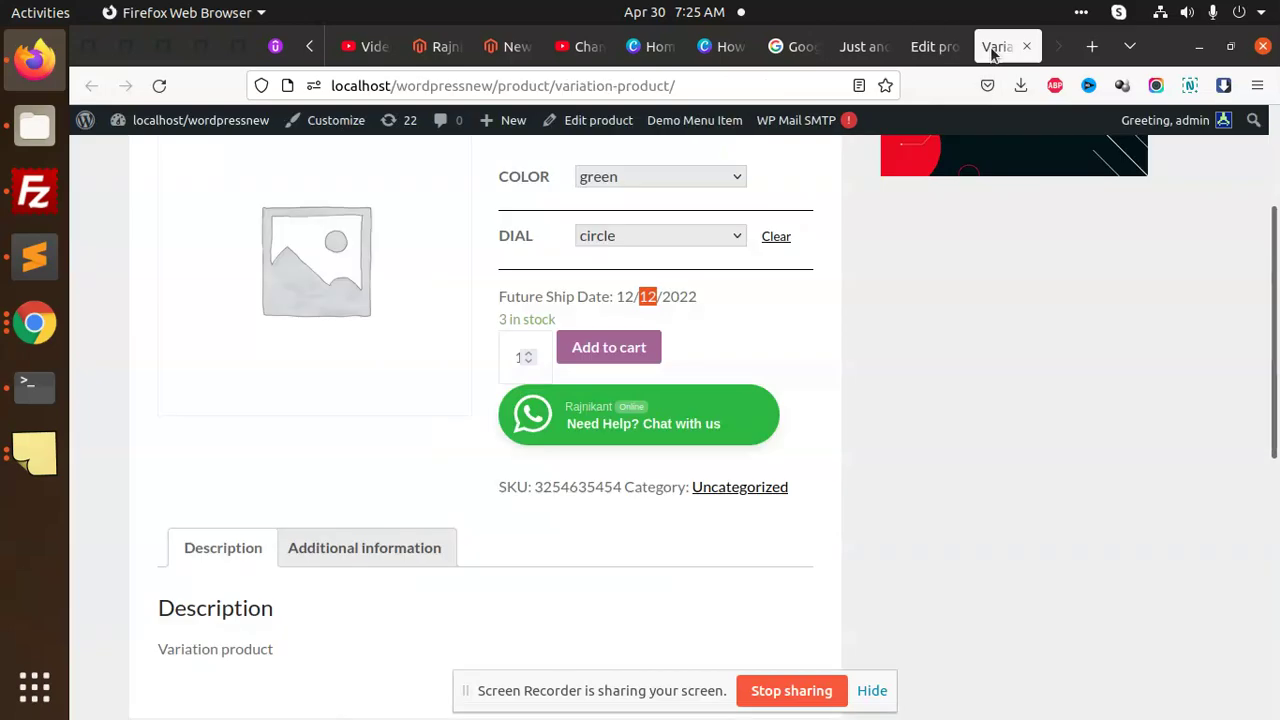
pyautogui.click(609, 347)
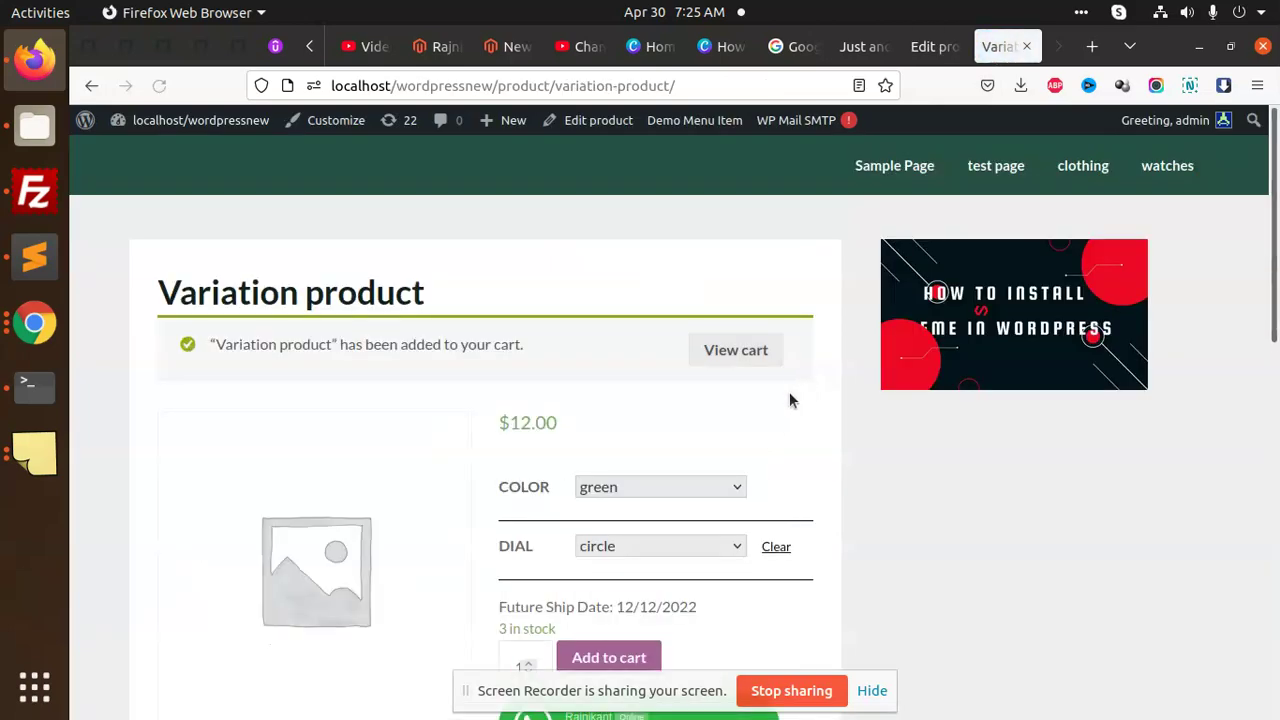
pyautogui.scroll(-3, 761, 388)
pyautogui.scroll(2, 948, 311)
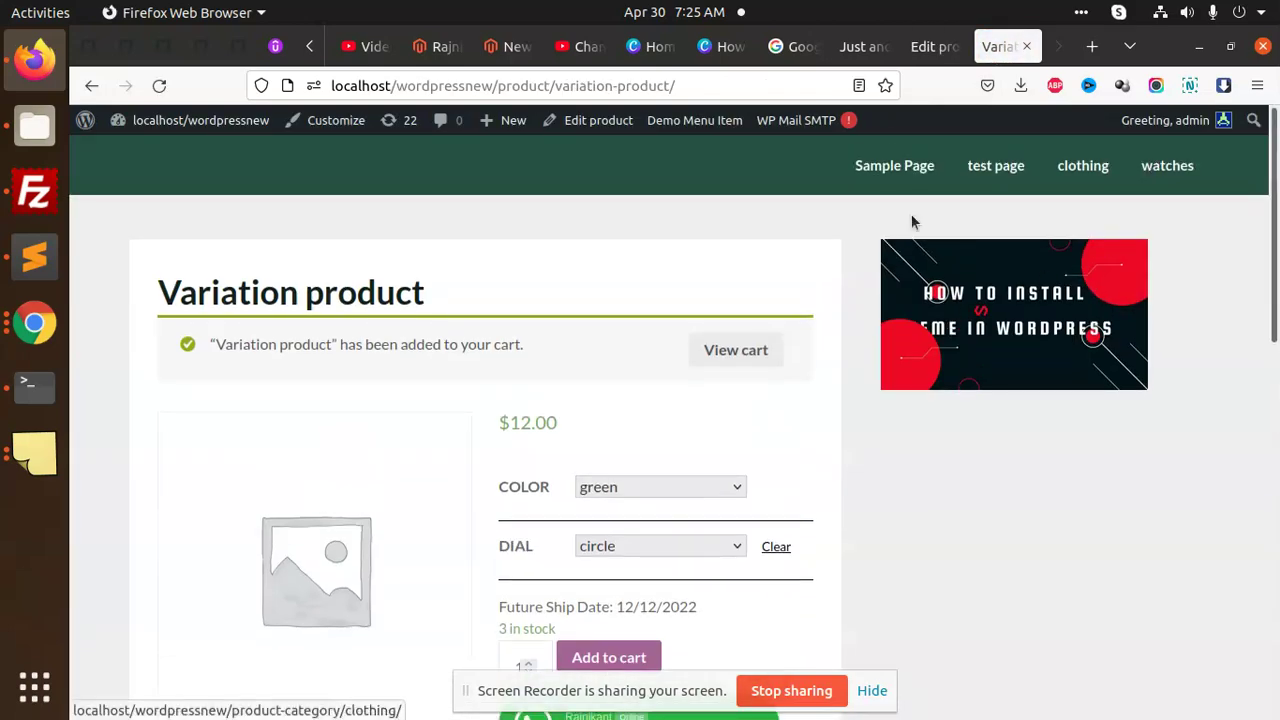
# - Open the cart via View cart in the added-to-cart notice
pyautogui.click(731, 344)
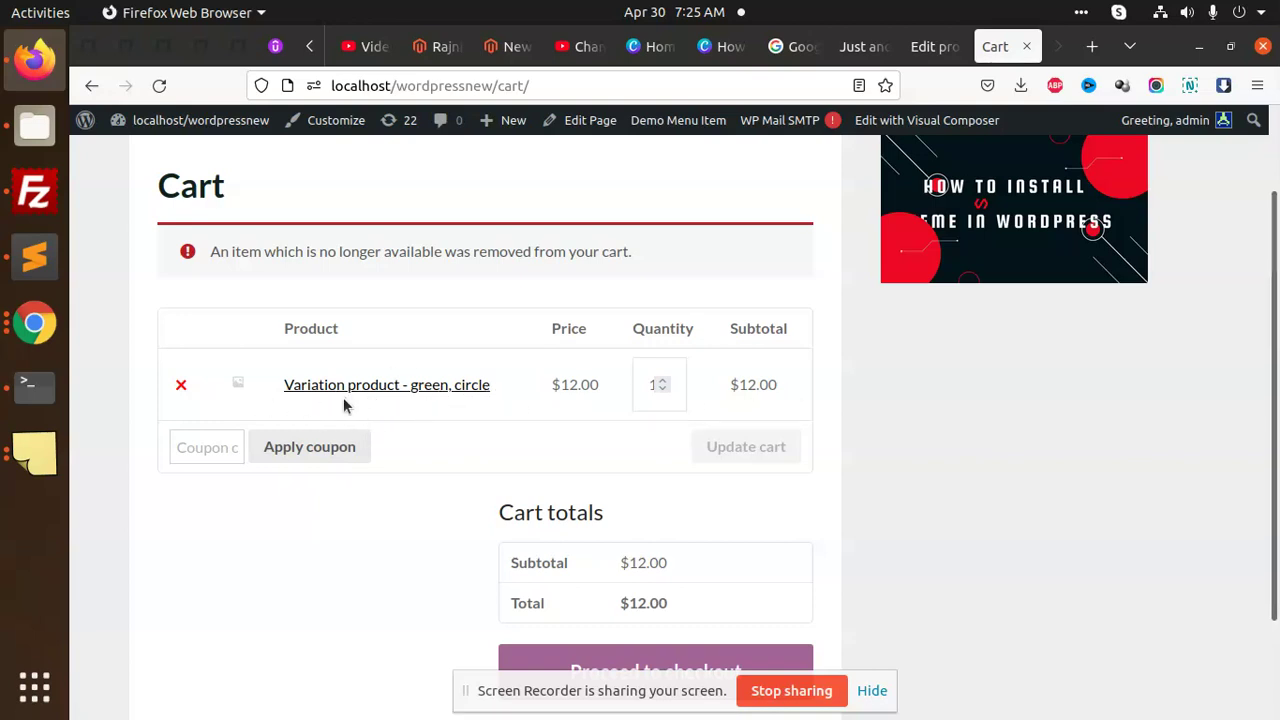
# - Copy the cart item description filter code from the untitled Sublime Text tab
pyautogui.click(34, 257)
pyautogui.moveTo(300, 524); pyautogui.dragTo(127, 188)
pyautogui.hotkey('ctrl', 'c')
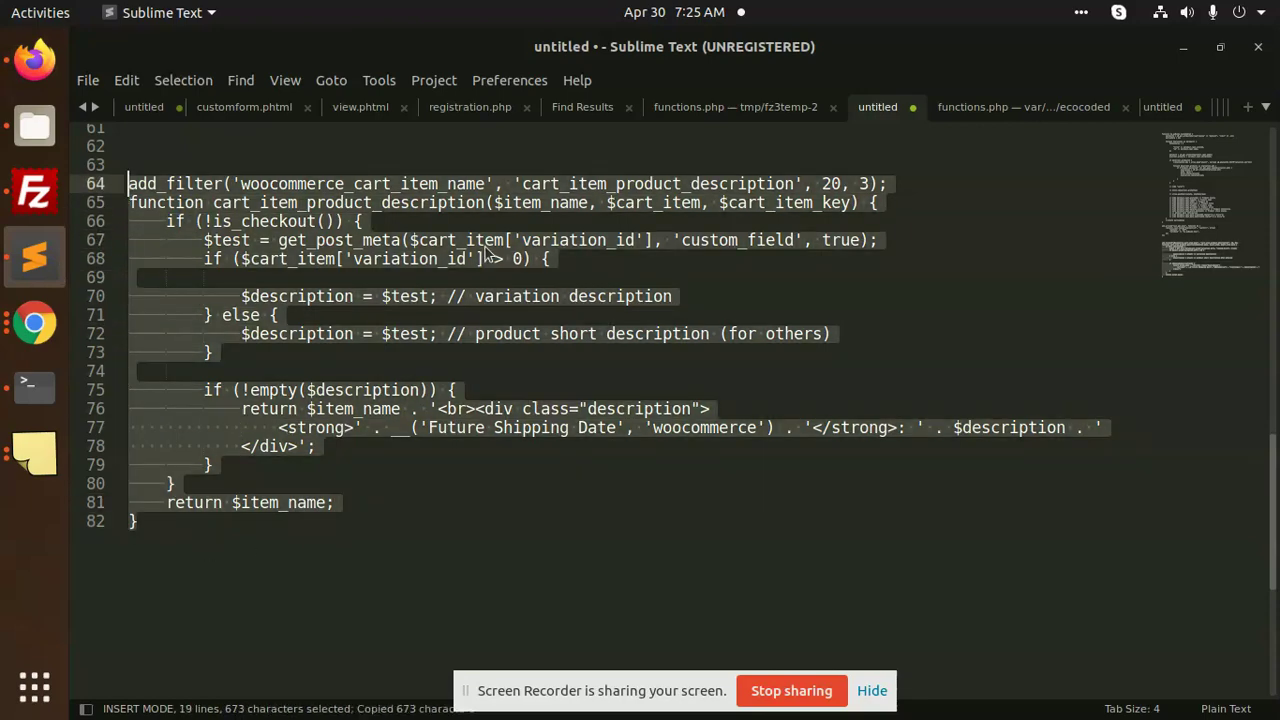
pyautogui.hotkey('alt', 'Tab')
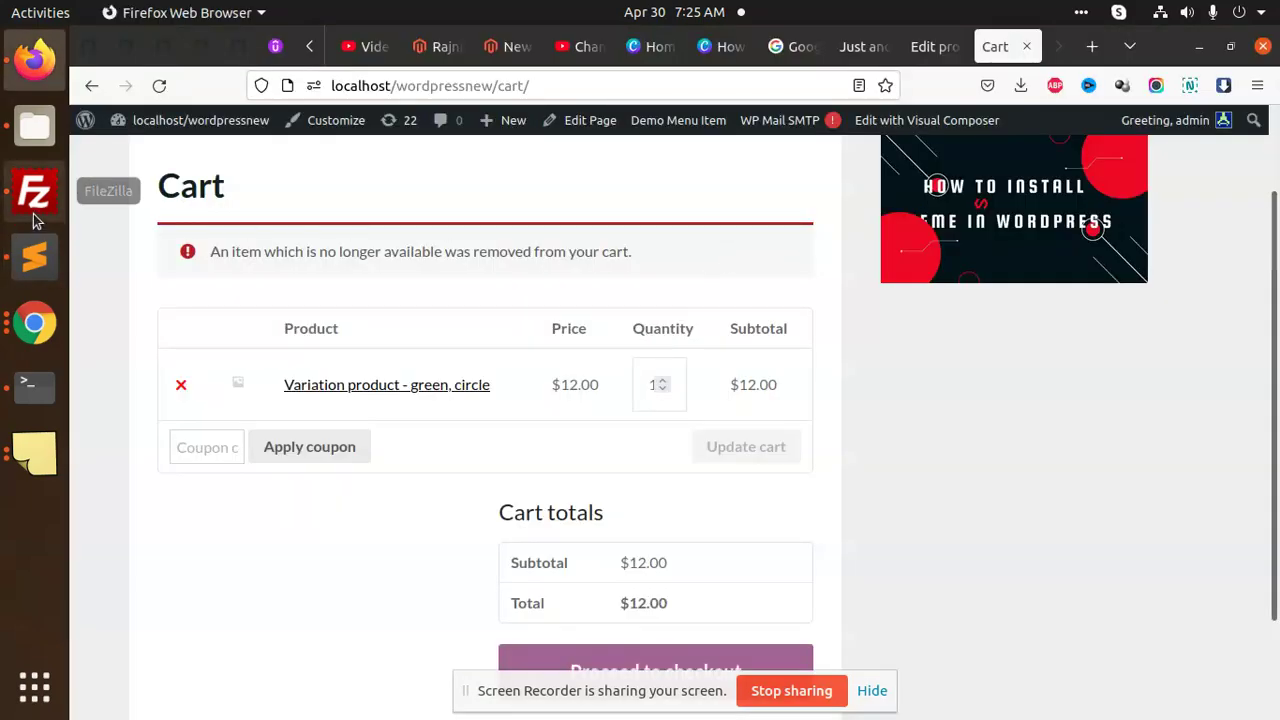
pyautogui.click(34, 256)
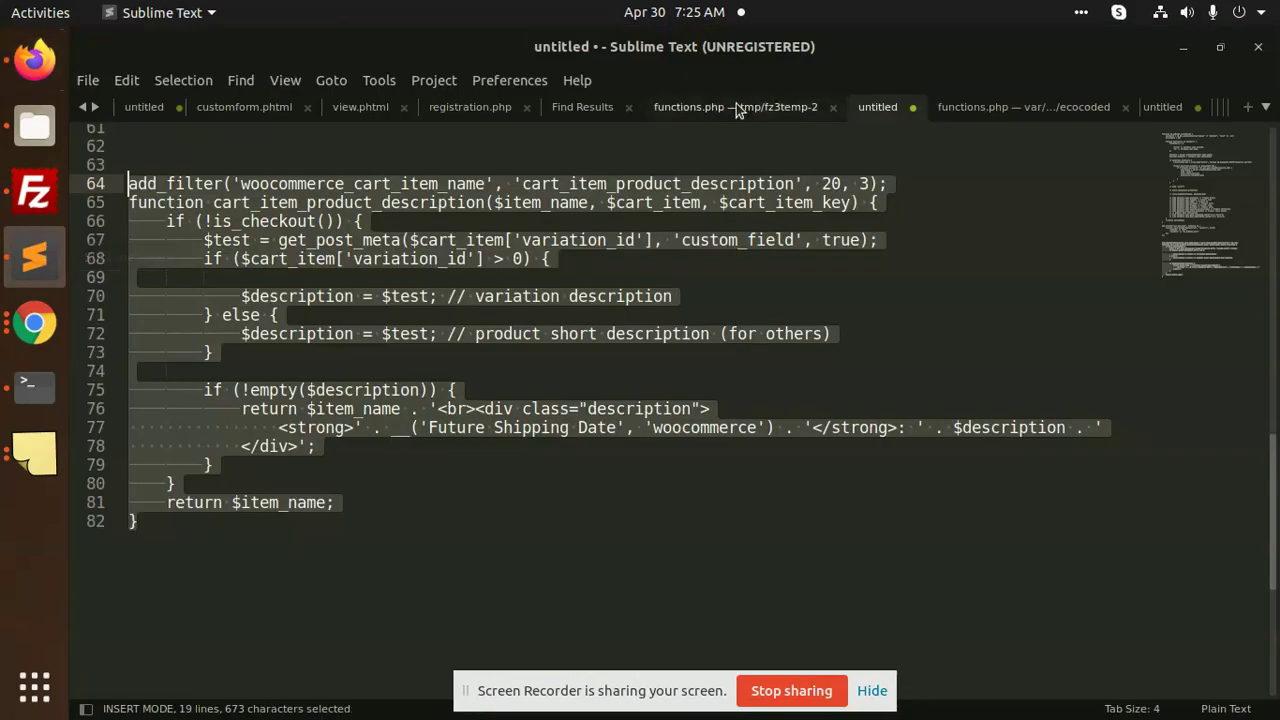
# - Paste the filter at the end of functions.php, change custom_field to ship_date, save, and reload the cart
pyautogui.click(1000, 112)
pyautogui.scroll(-2, 292, 414)
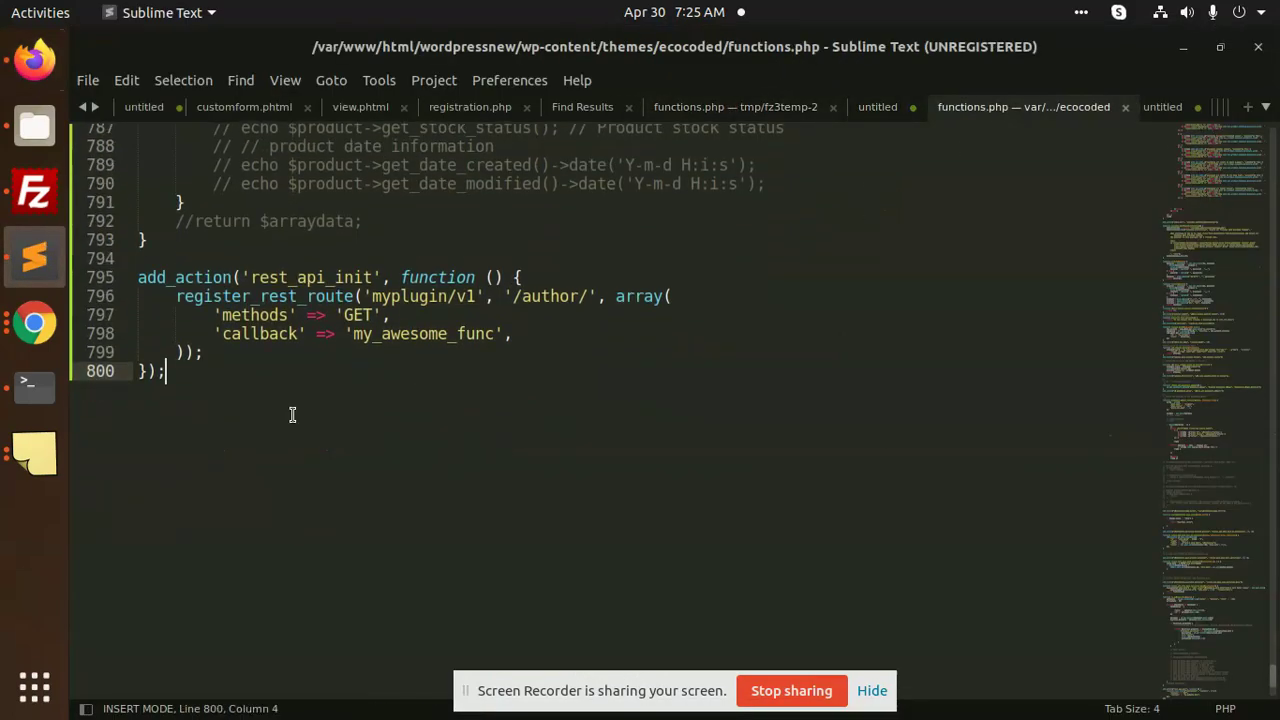
pyautogui.press('Return')
pyautogui.press('Return')
pyautogui.press('Return')
pyautogui.hotkey('ctrl', 'v')
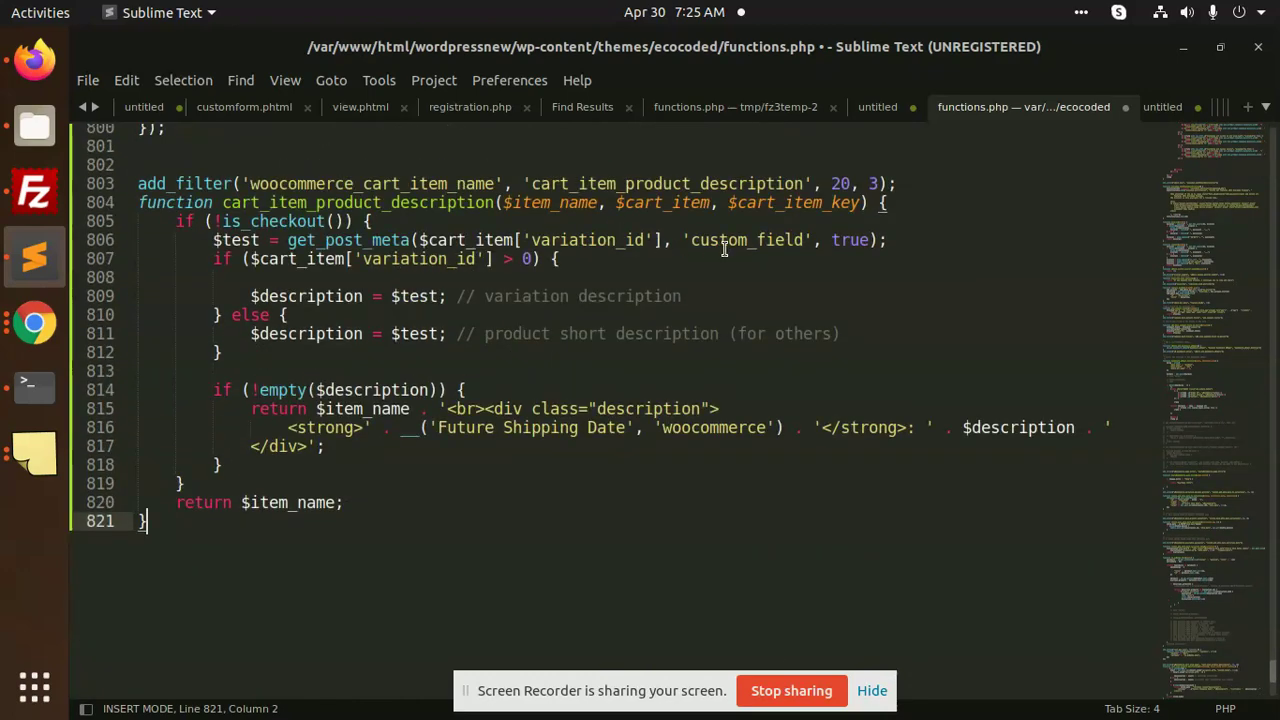
pyautogui.doubleClick(731, 240)
pyautogui.write('s')
pyautogui.press('BackSpace')
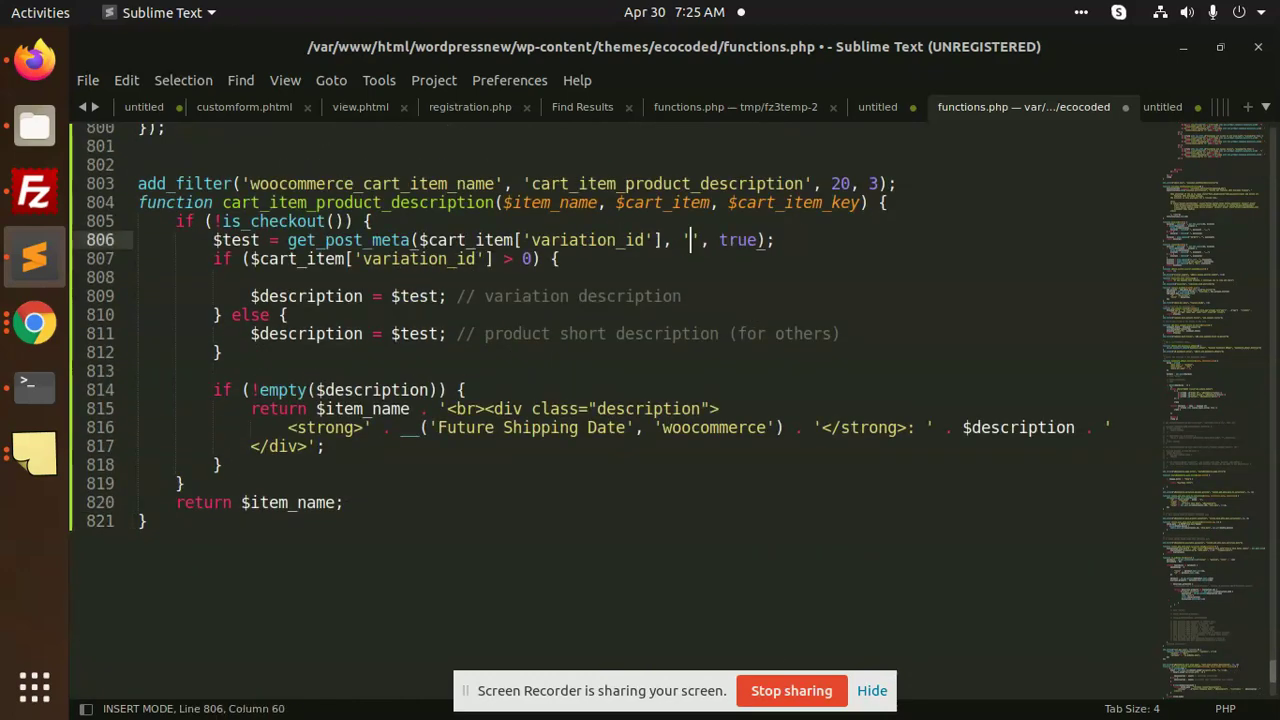
pyautogui.write('s')
pyautogui.press('Return')
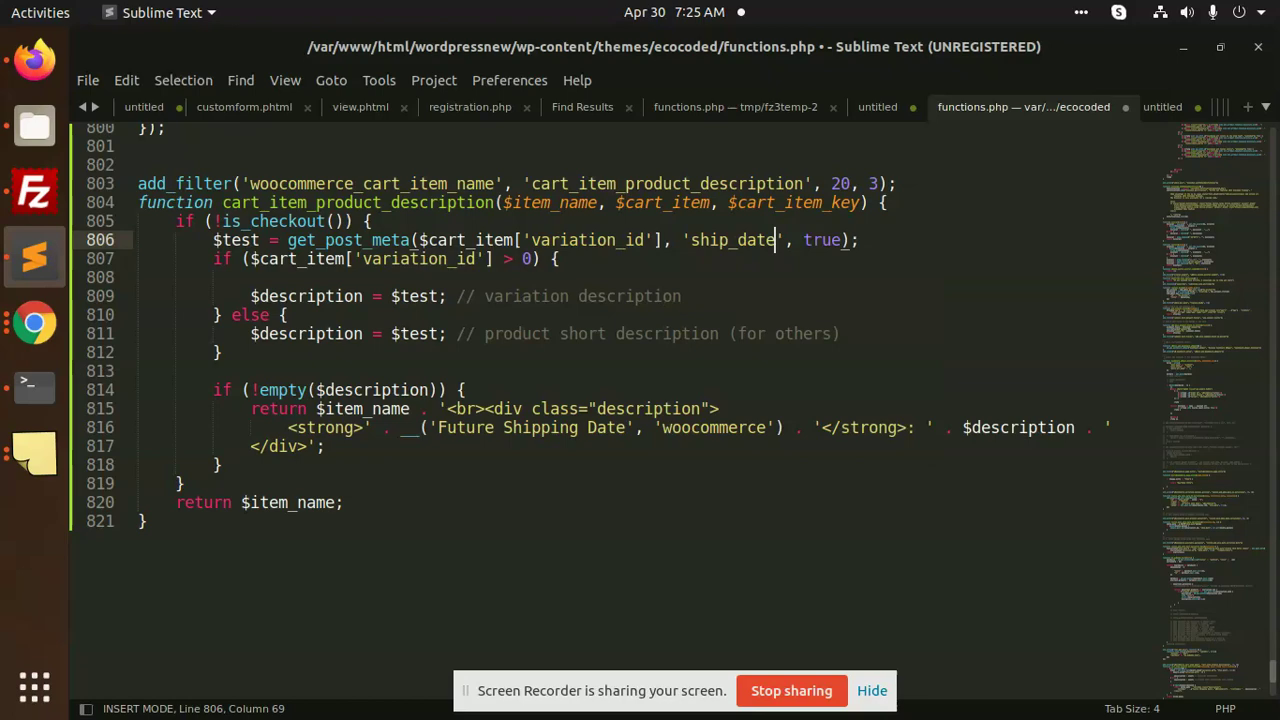
pyautogui.hotkey('ctrl', 's')
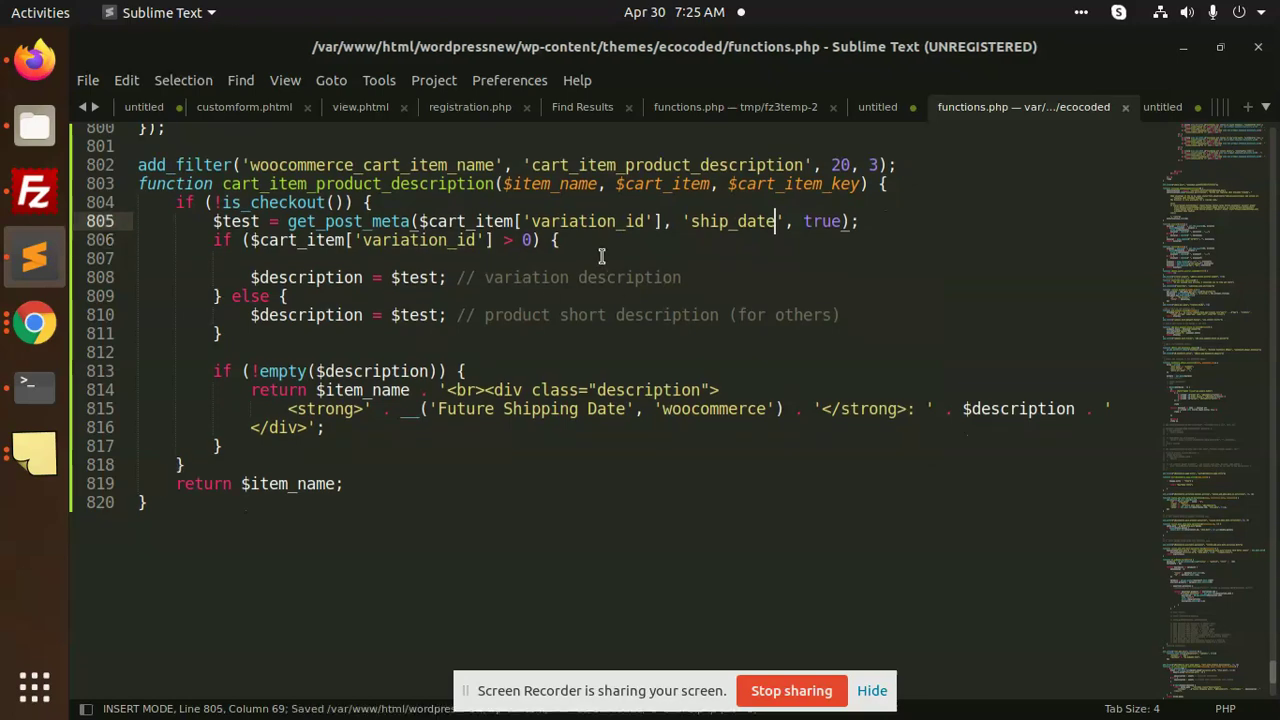
pyautogui.hotkey('alt', 'Tab')
pyautogui.click(159, 85)
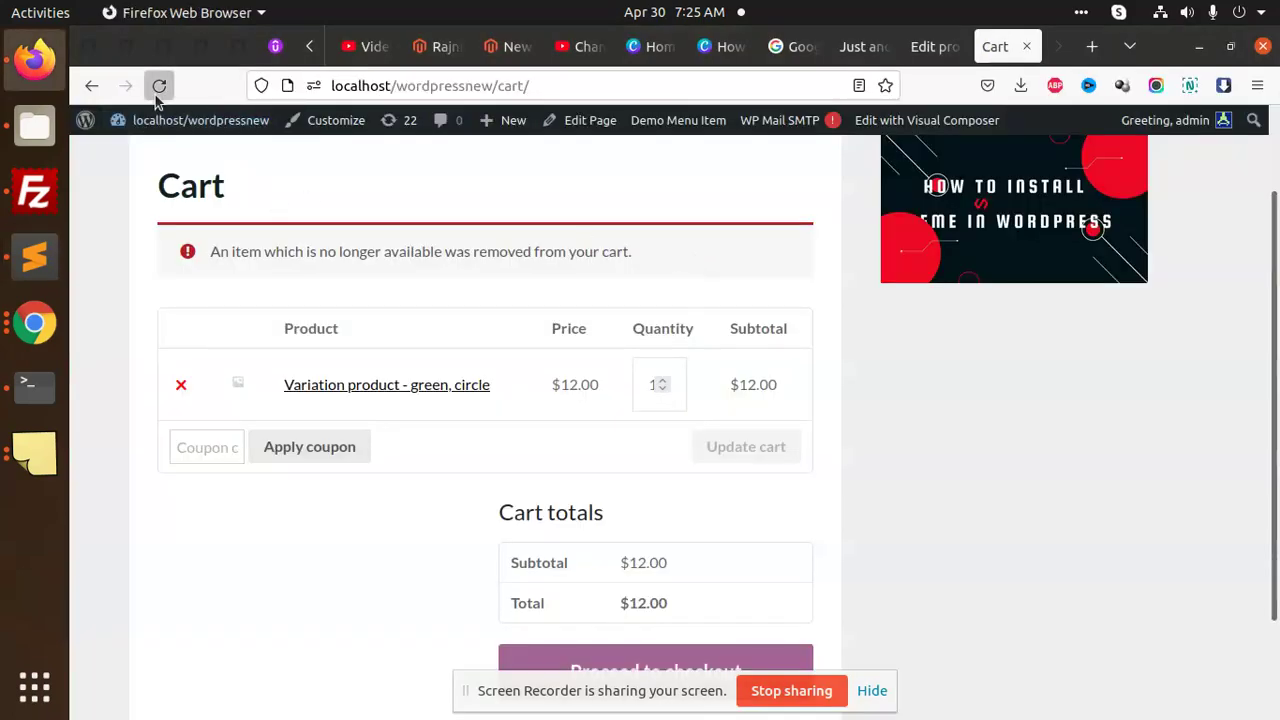
# - Check the cart's 'Future Shipping Date: 12/12/2022' line, then return to the Edit Product page
pyautogui.moveTo(279, 310); pyautogui.dragTo(511, 323)
pyautogui.click(490, 313)
pyautogui.tripleClick(489, 313)
pyautogui.click(481, 315)
pyautogui.doubleClick(481, 314)
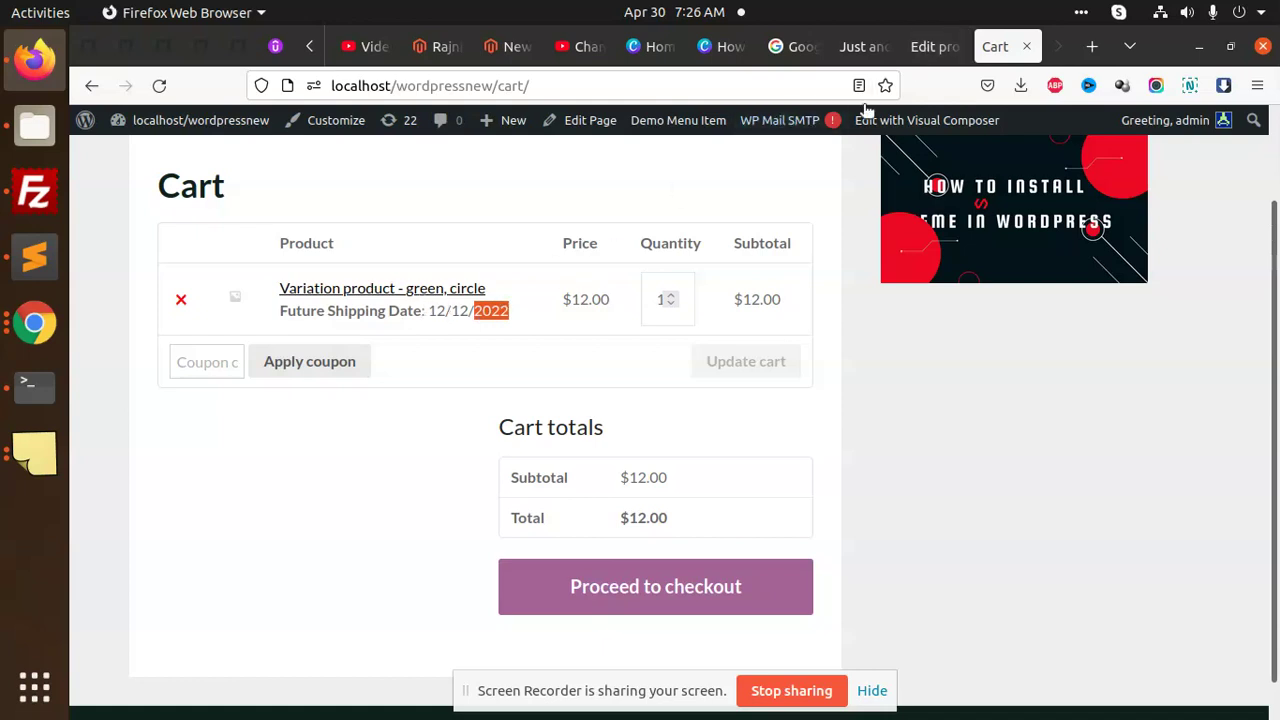
pyautogui.click(924, 48)
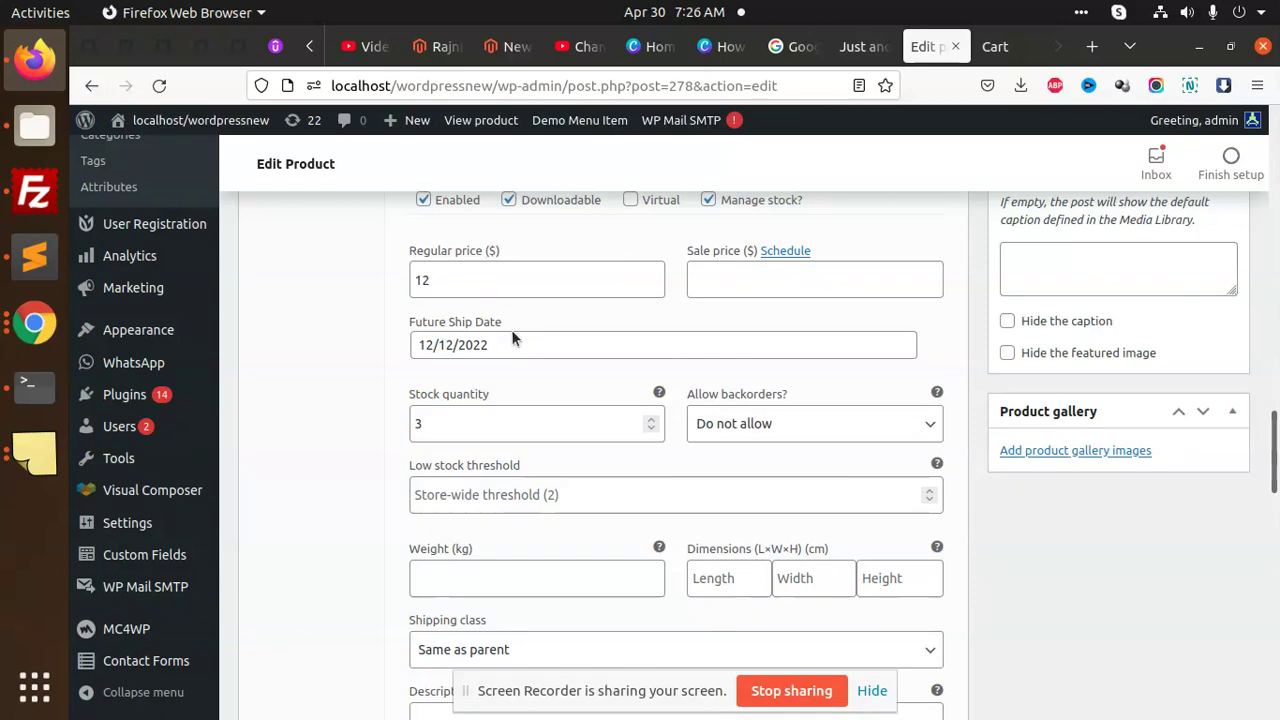
# - Change the green circle variation's Future Ship Date to 12/11/2022 and update the product
pyautogui.scroll(4, 530, 325)
pyautogui.scroll(-4, 470, 362)
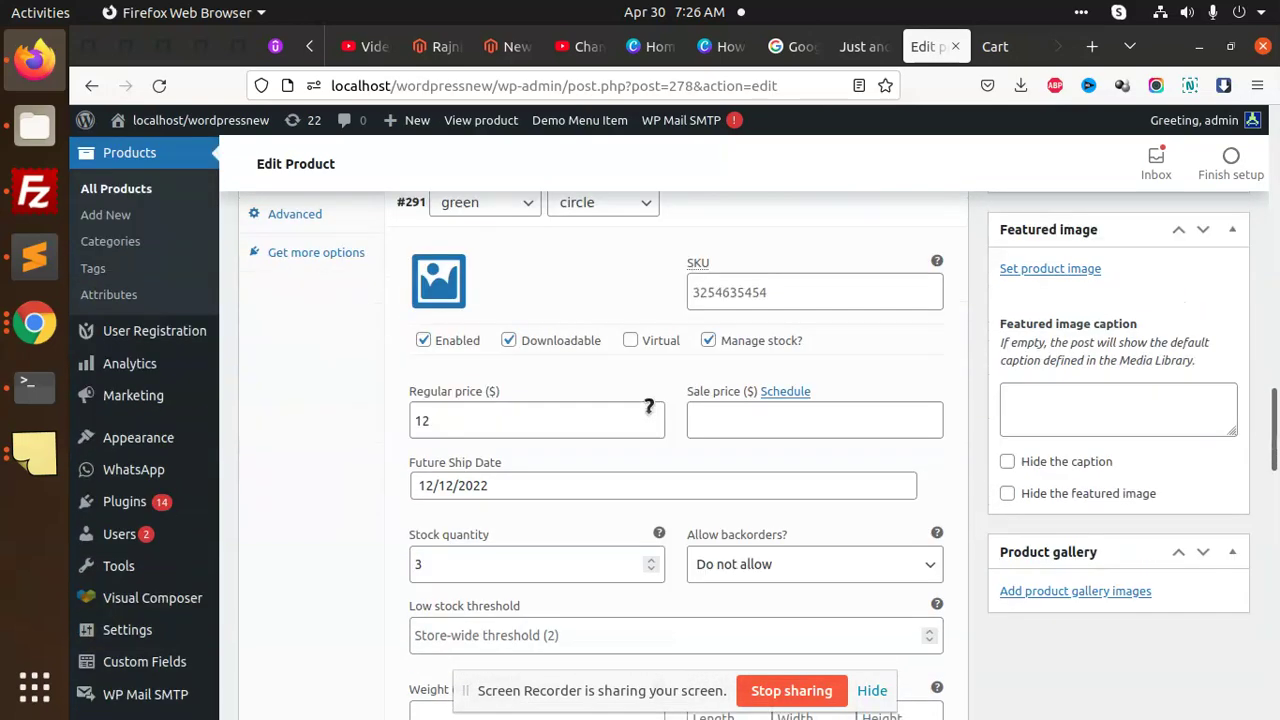
pyautogui.click(453, 345)
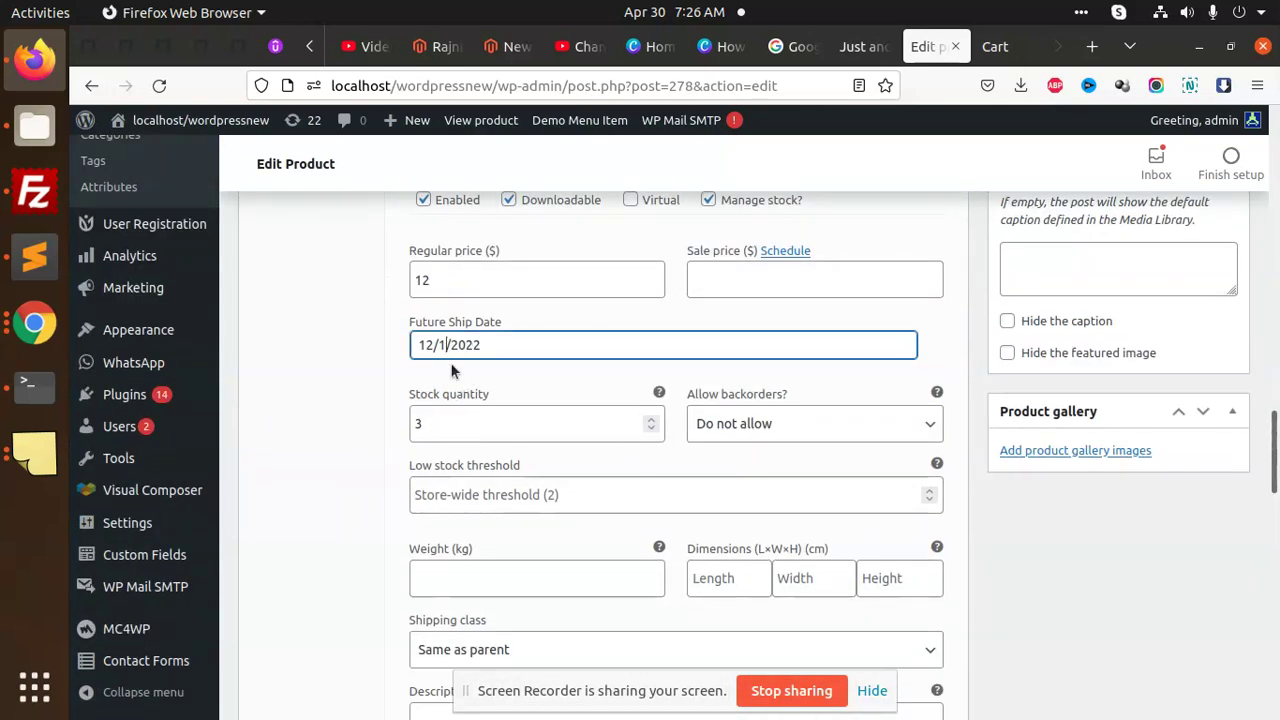
pyautogui.scroll(15, 458, 360)
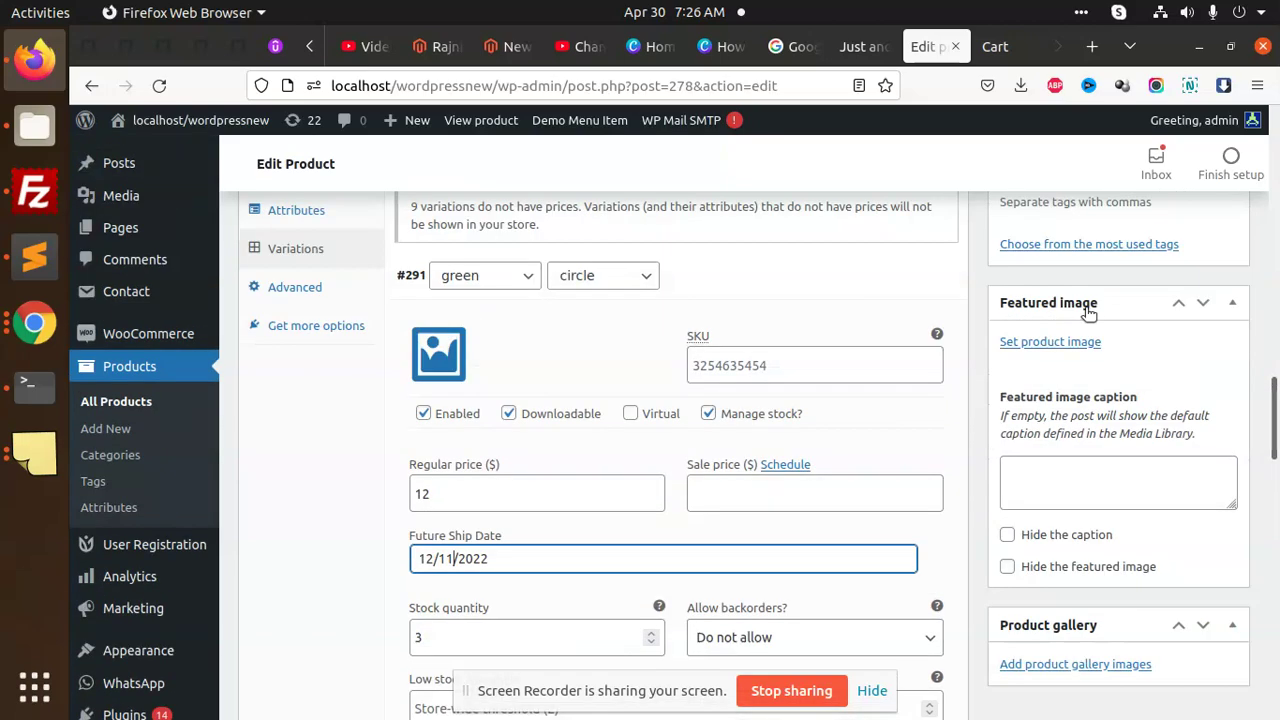
pyautogui.click(1208, 470)
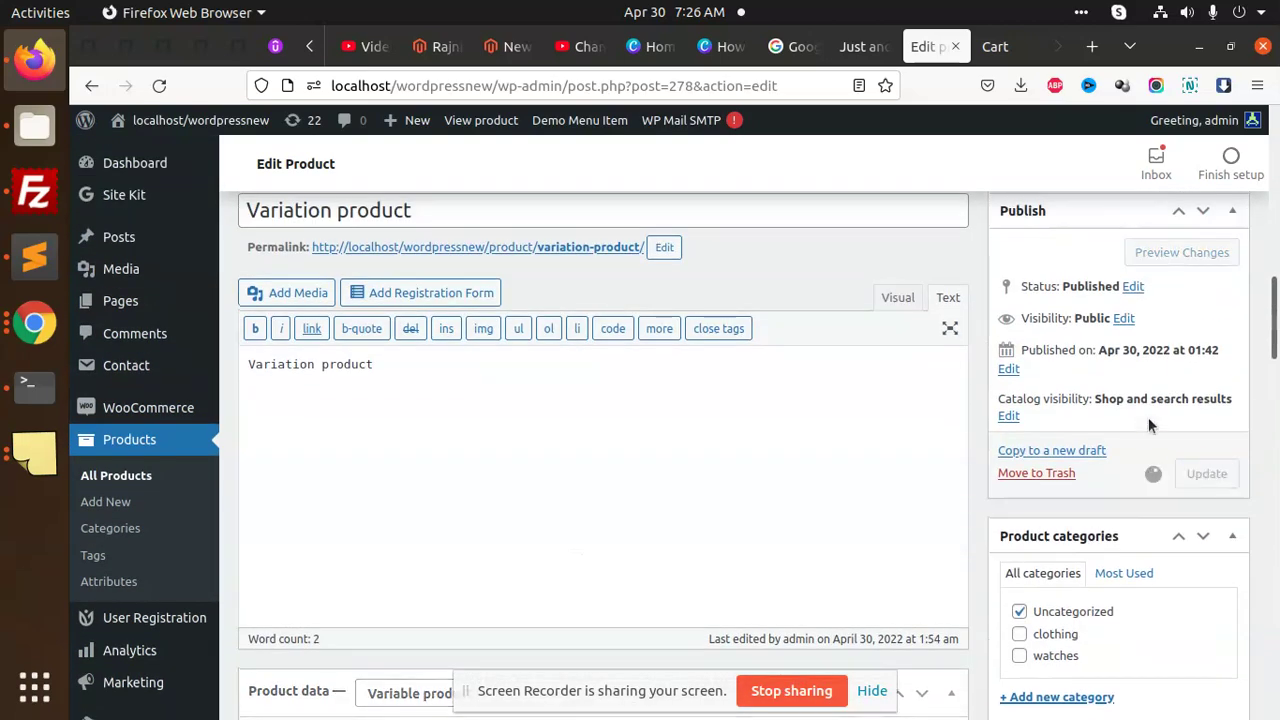
# - Reload the cart to confirm the 12/11/2022 date, then switch to the terminal and code editor
pyautogui.click(1000, 47)
pyautogui.click(159, 85)
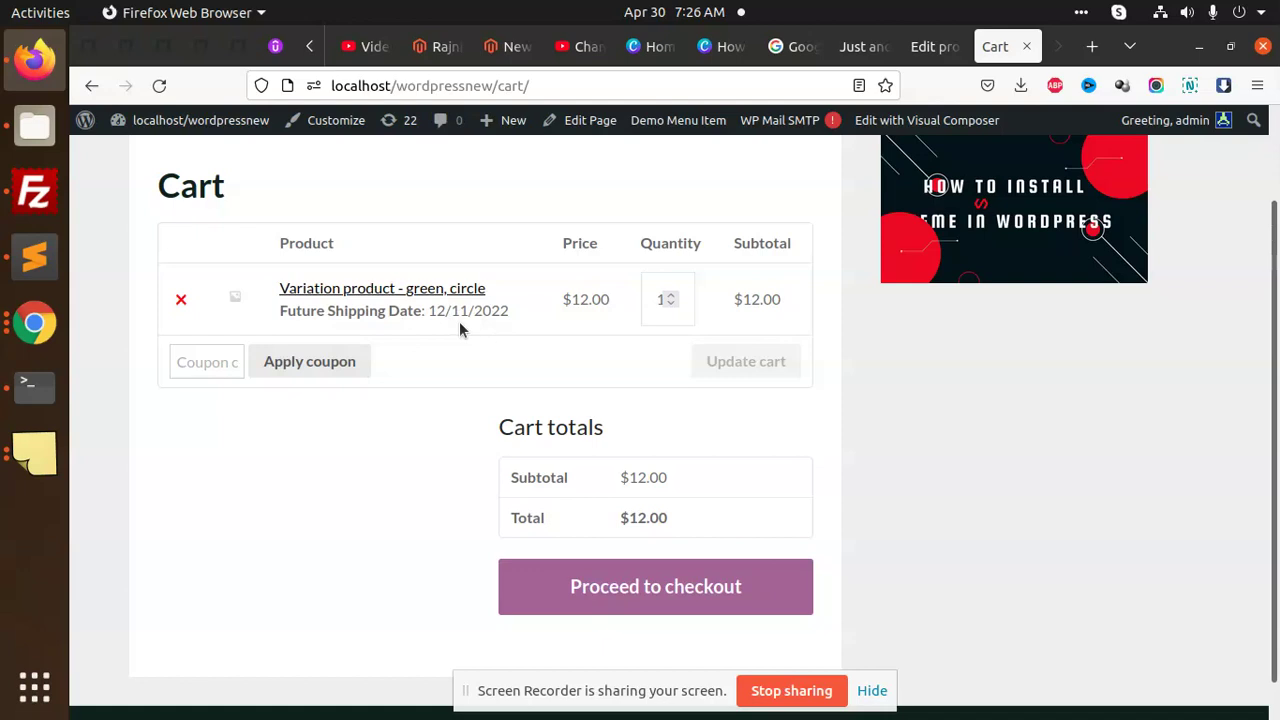
pyautogui.click(28, 388)
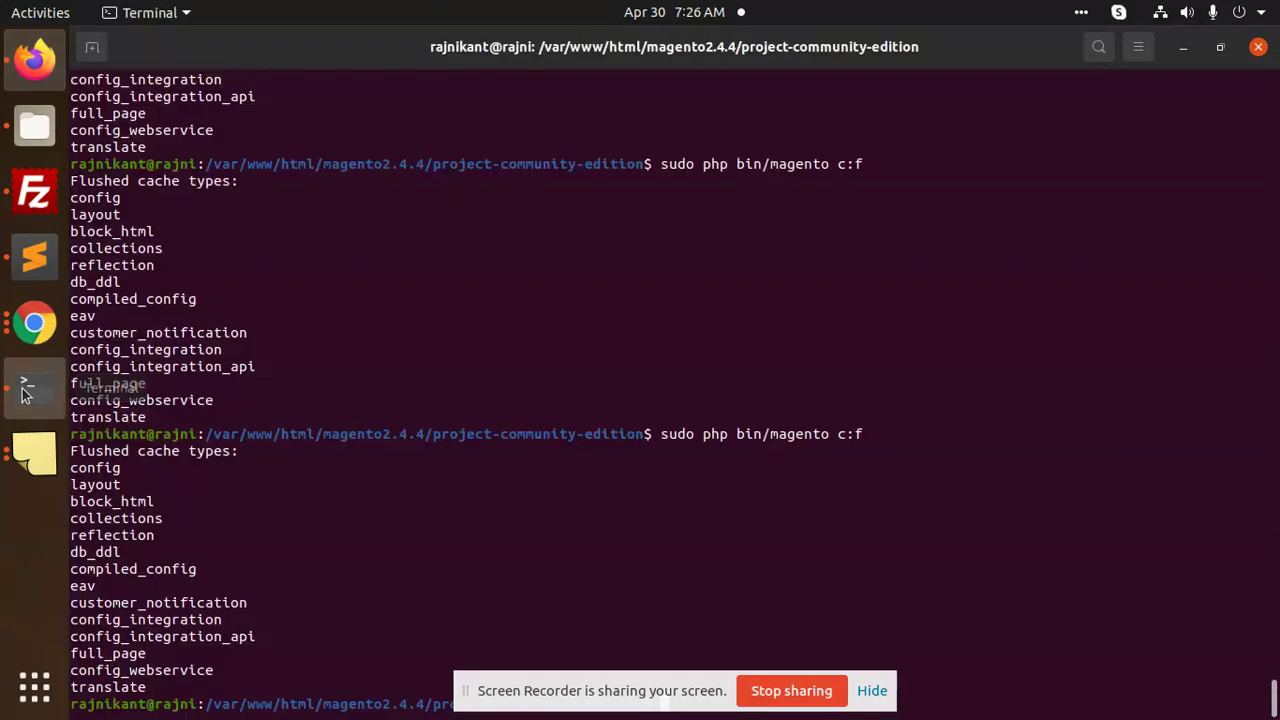
pyautogui.click(55, 265)
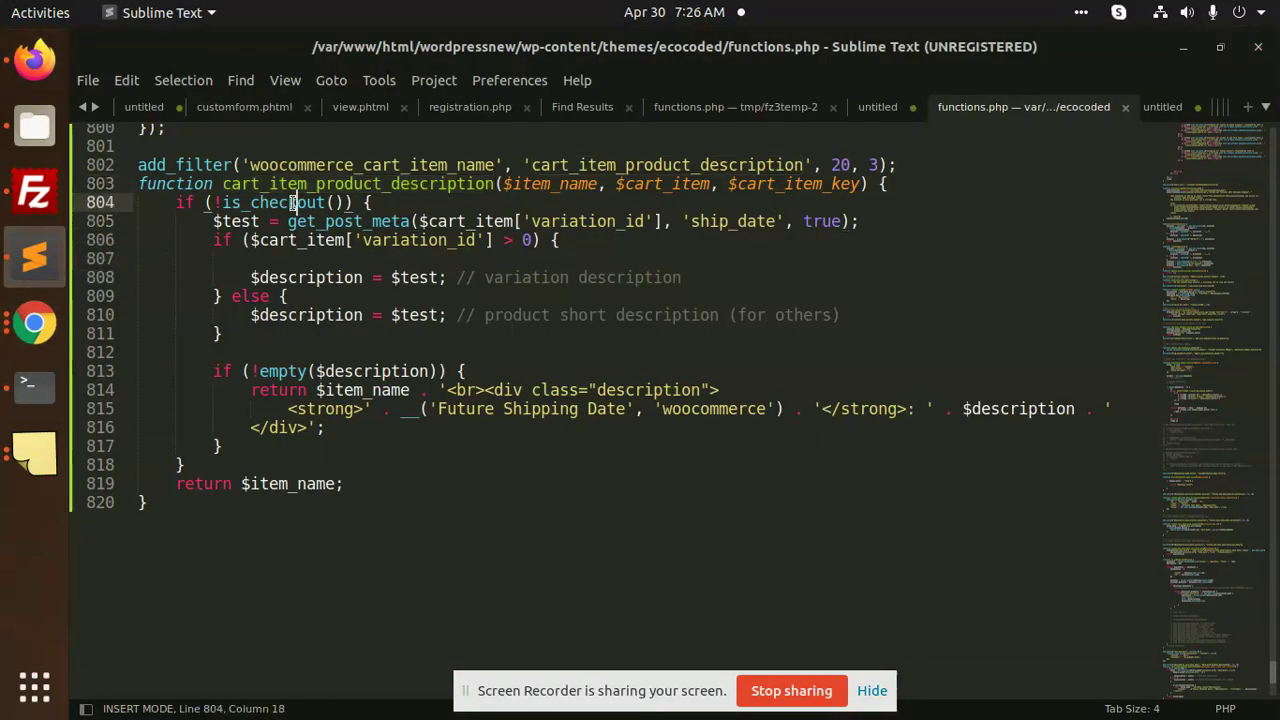
pyautogui.doubleClick(290, 202)
pyautogui.moveTo(177, 221); pyautogui.dragTo(414, 520)
pyautogui.click(333, 390)
pyautogui.click(322, 408)
pyautogui.click(300, 428)
pyautogui.doubleClick(290, 427)
pyautogui.doubleClick(533, 409)
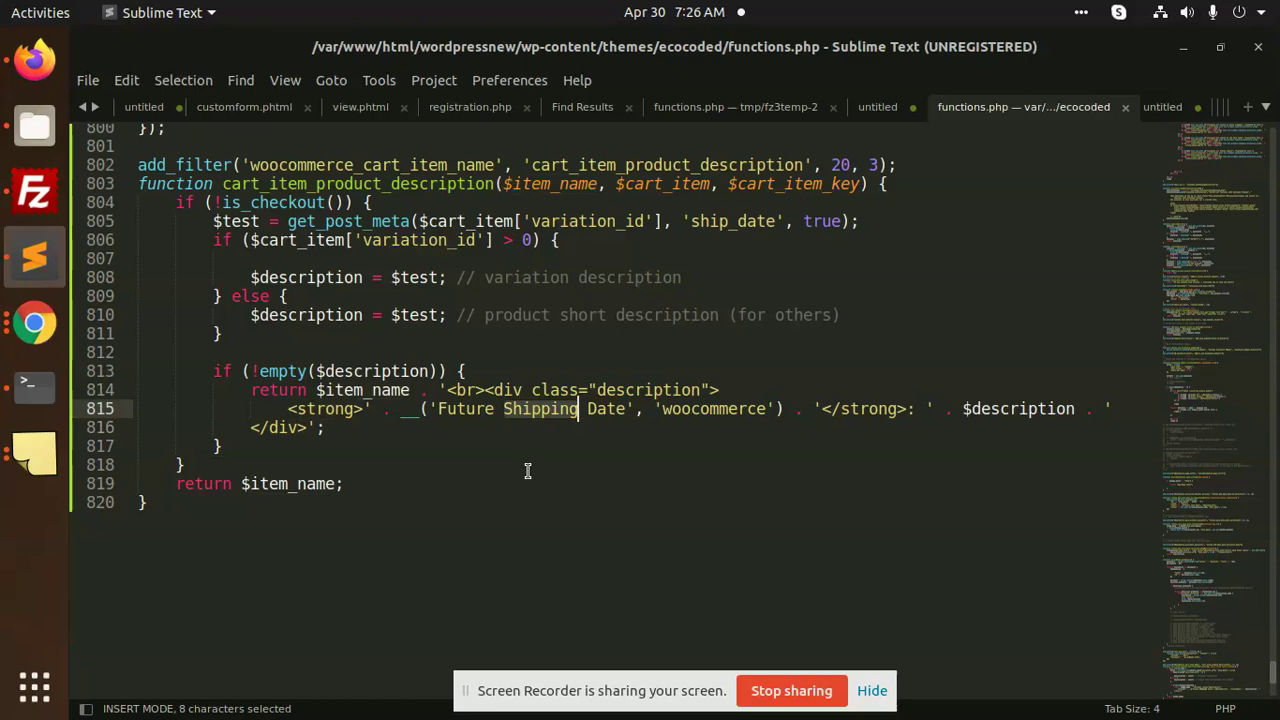